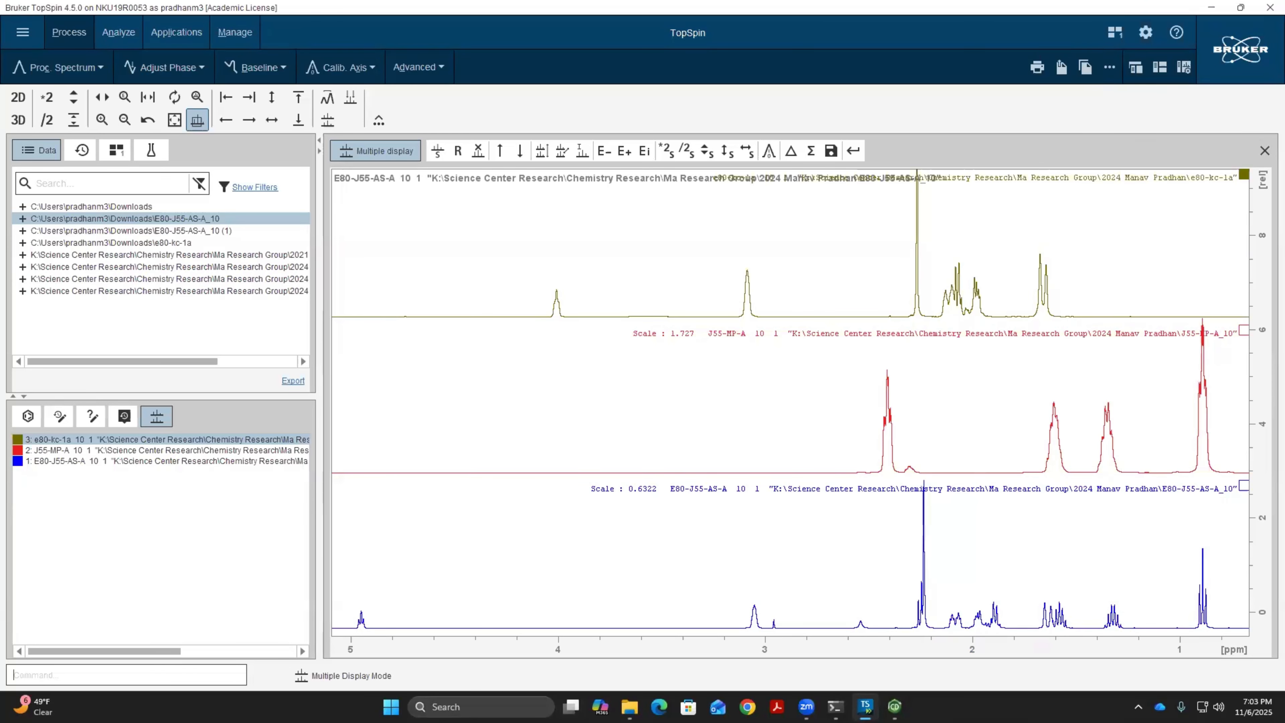
Switch to ChemDraw, paste the copied stacked NMR spectra image and place it below the E80-J55 reaction scheme
{"action": "left_click", "coordinate": [895, 706]}
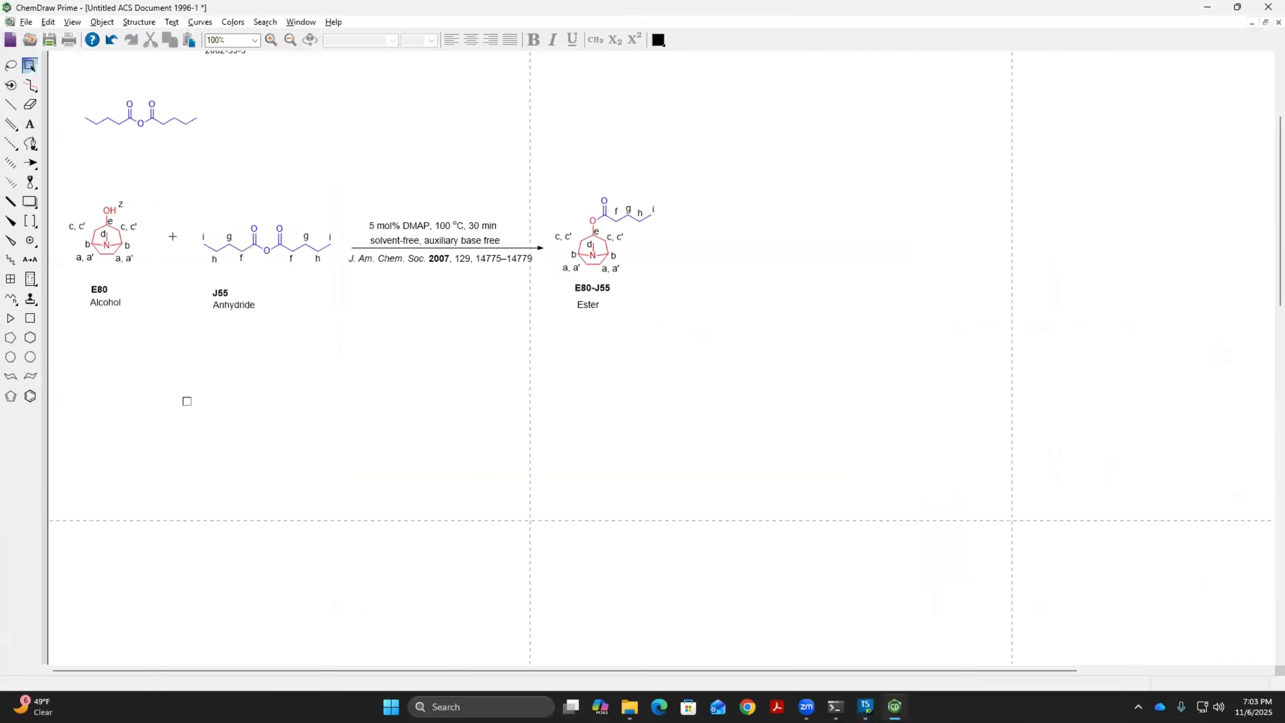
{"action": "right_click", "coordinate": [203, 412]}
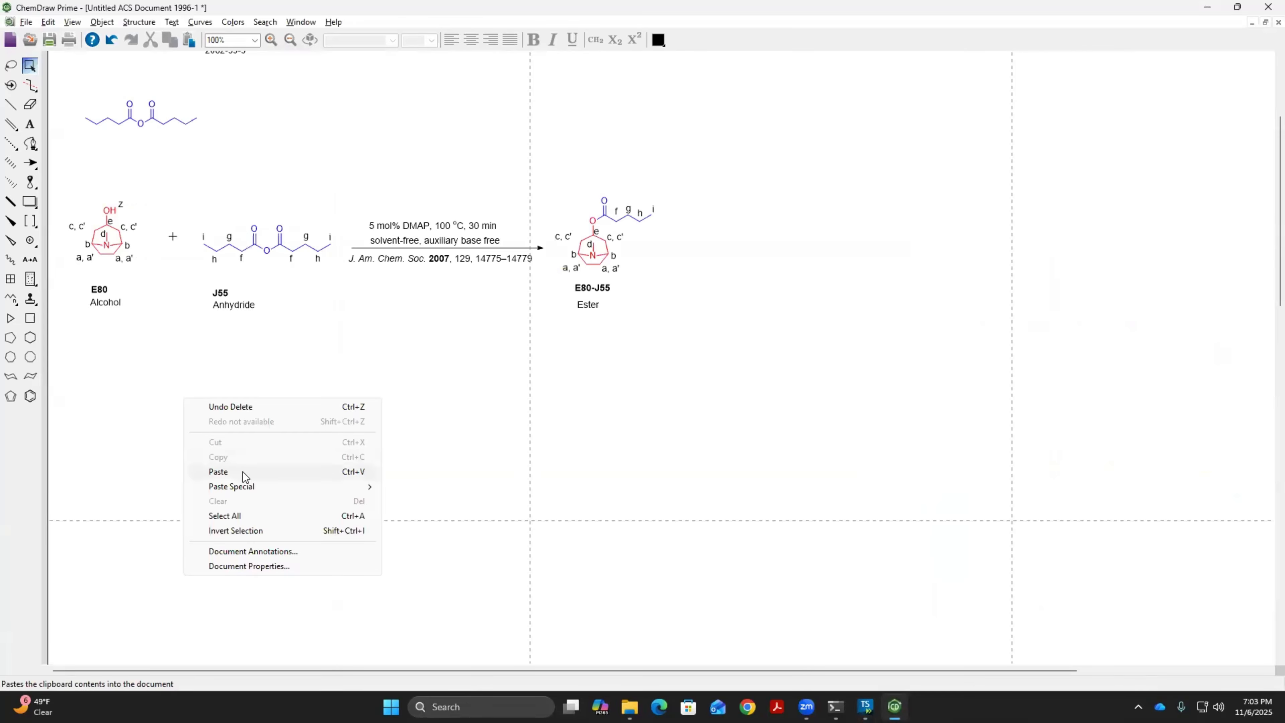
{"action": "left_click", "coordinate": [218, 472]}
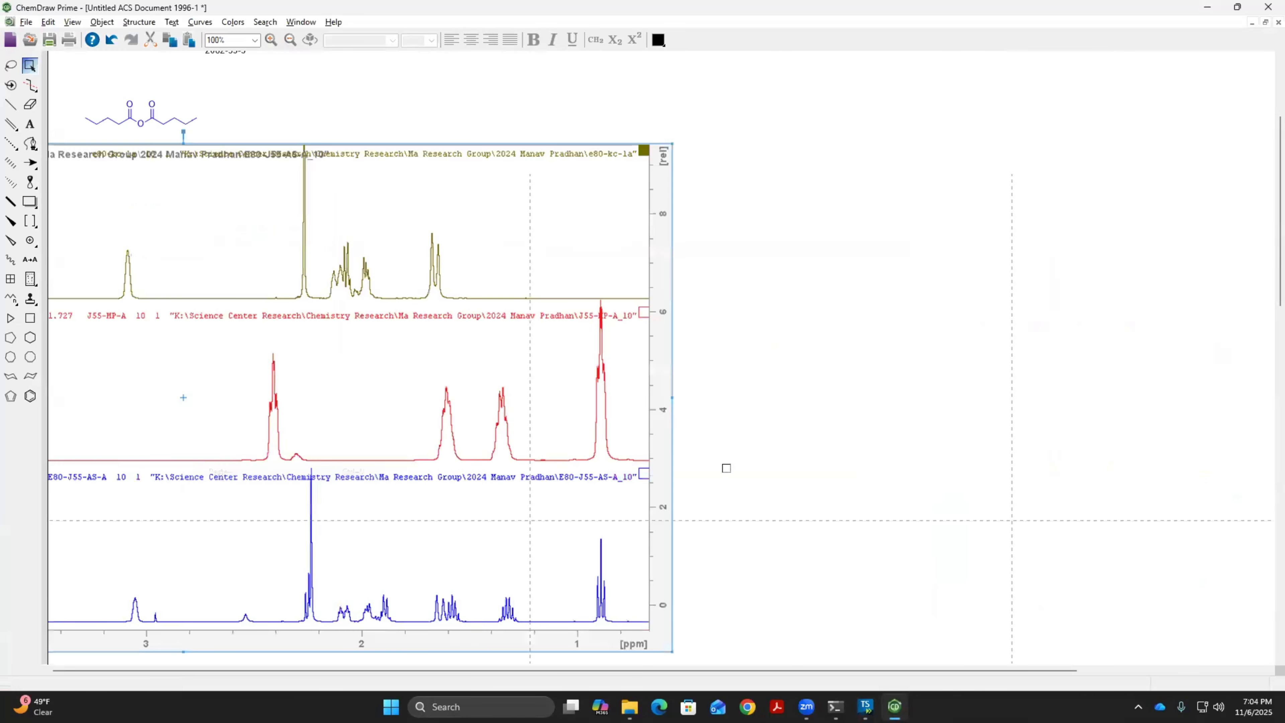
{"action": "scroll", "coordinate": [774, 438], "scroll_direction": "down", "scroll_amount": 3}
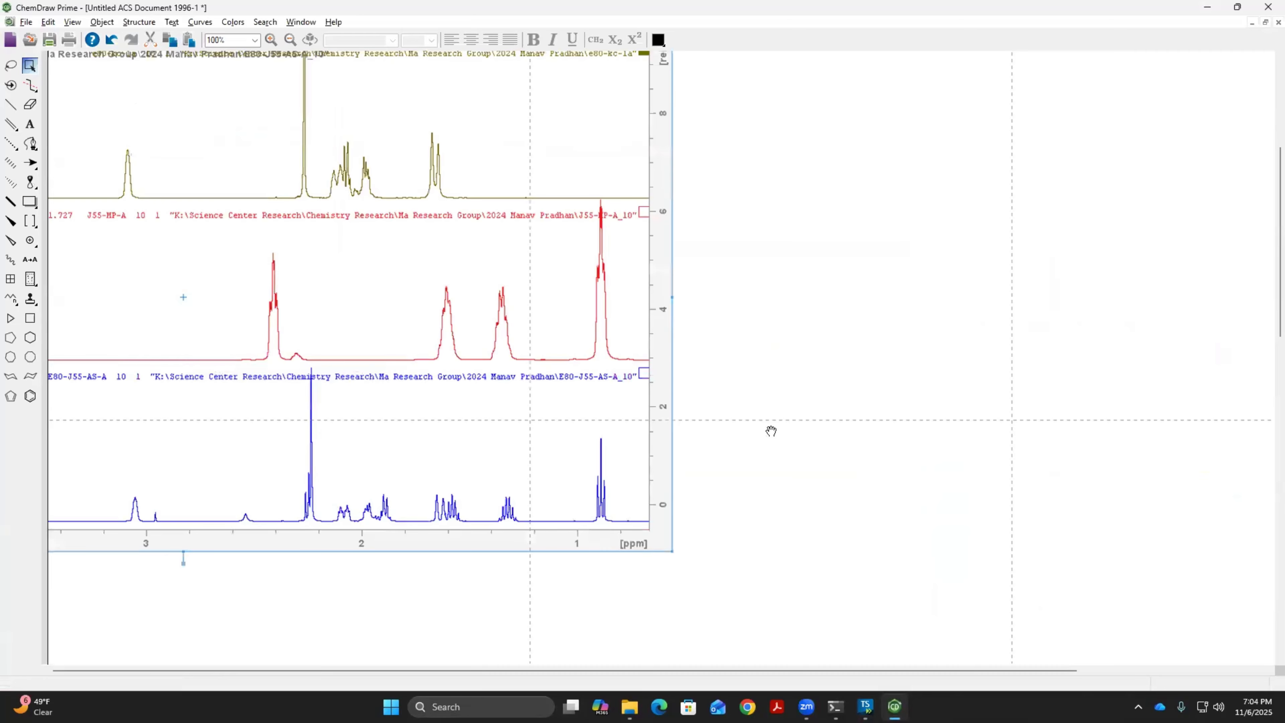
{"action": "scroll", "coordinate": [771, 437], "scroll_direction": "left", "scroll_amount": 1}
{"action": "scroll", "coordinate": [642, 355], "scroll_direction": "left", "scroll_amount": 8}
{"action": "scroll", "coordinate": [643, 355], "scroll_direction": "up", "scroll_amount": 8}
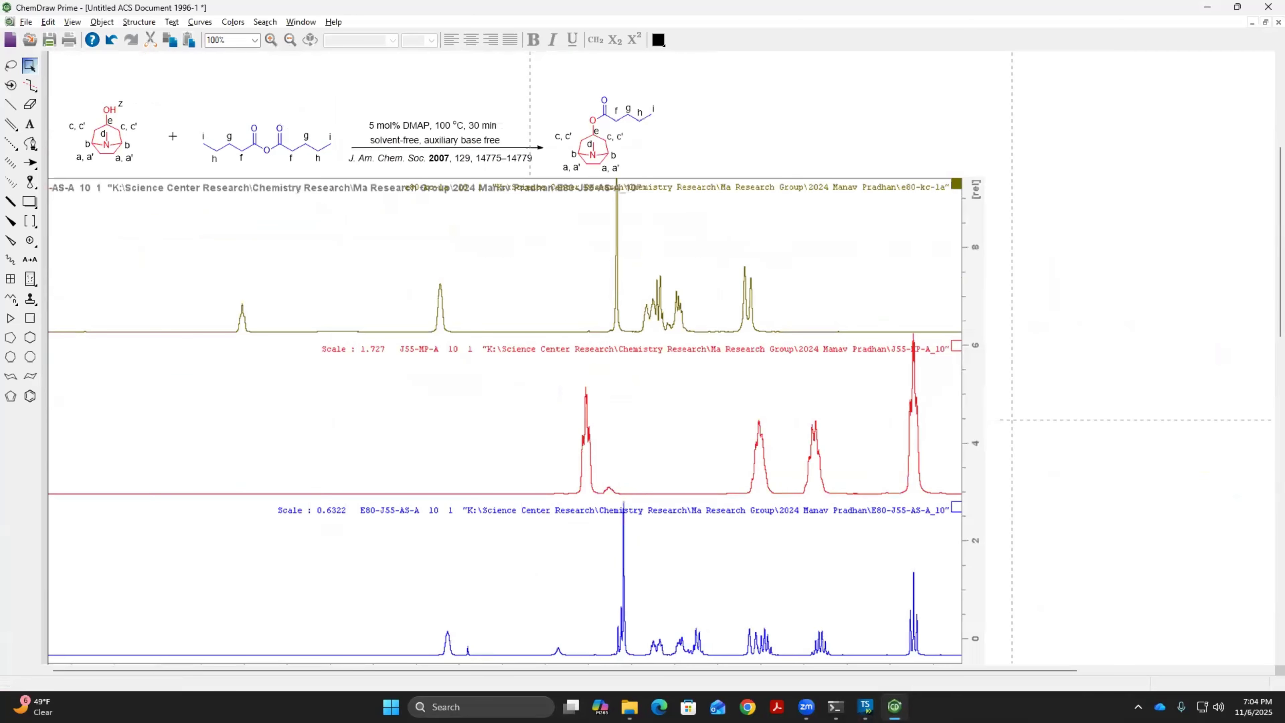
{"action": "left_click_drag", "start_coordinate": [1066, 417], "coordinate": [1056, 357]}
{"action": "scroll", "coordinate": [1070, 230], "scroll_direction": "down", "scroll_amount": 2}
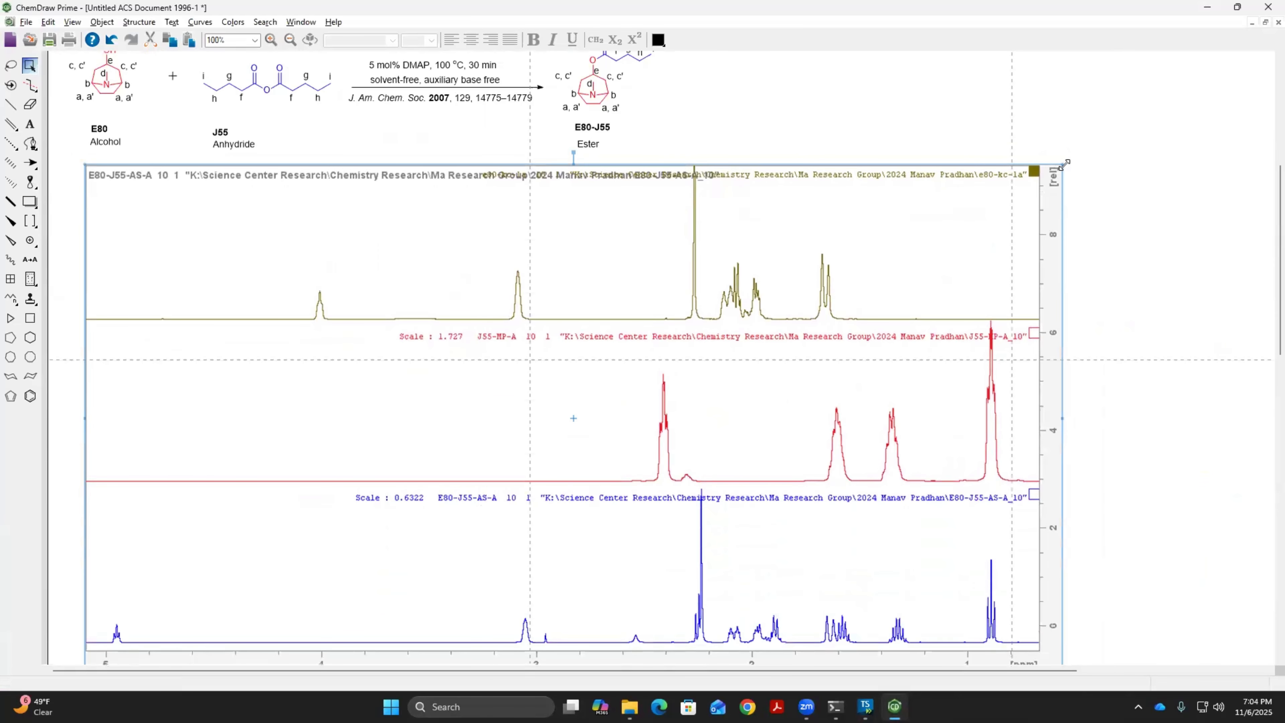
Shrink the spectra image proportionally to about three quarters of its size and move it up beneath the reaction scheme
{"action": "left_click_drag", "start_coordinate": [1062, 163], "coordinate": [795, 270]}
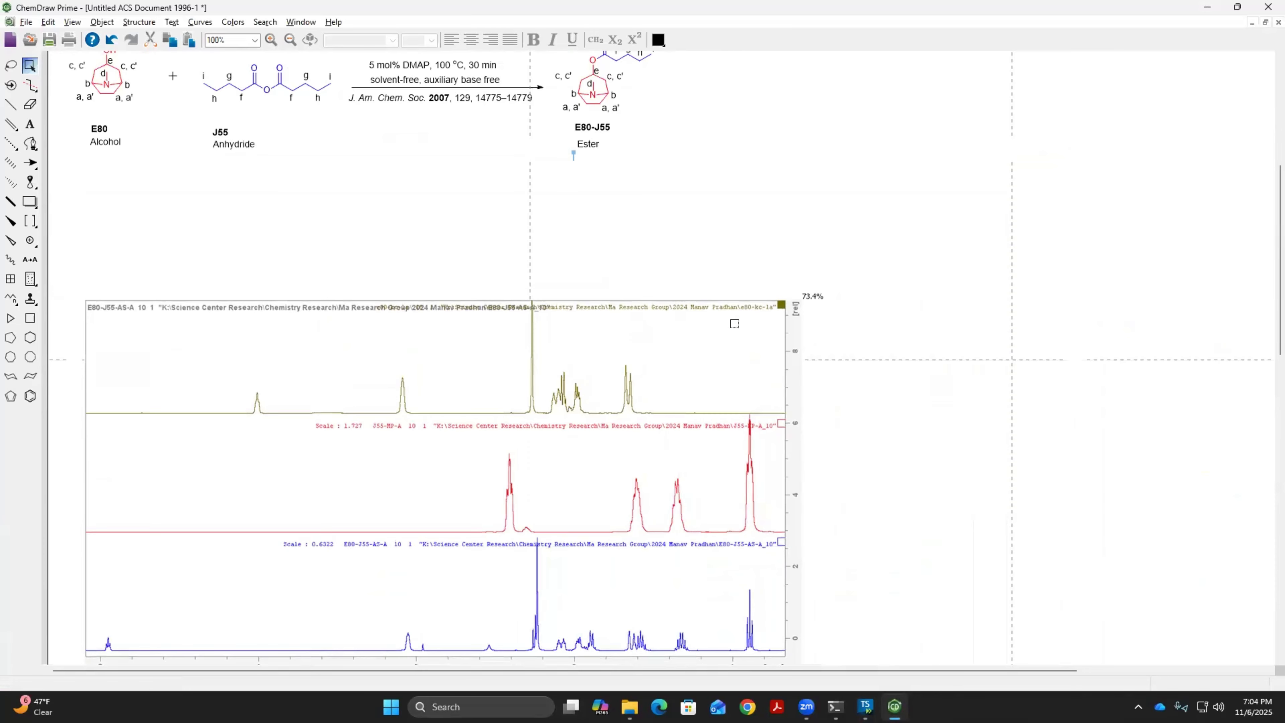
{"action": "left_click_drag", "start_coordinate": [669, 339], "coordinate": [662, 276]}
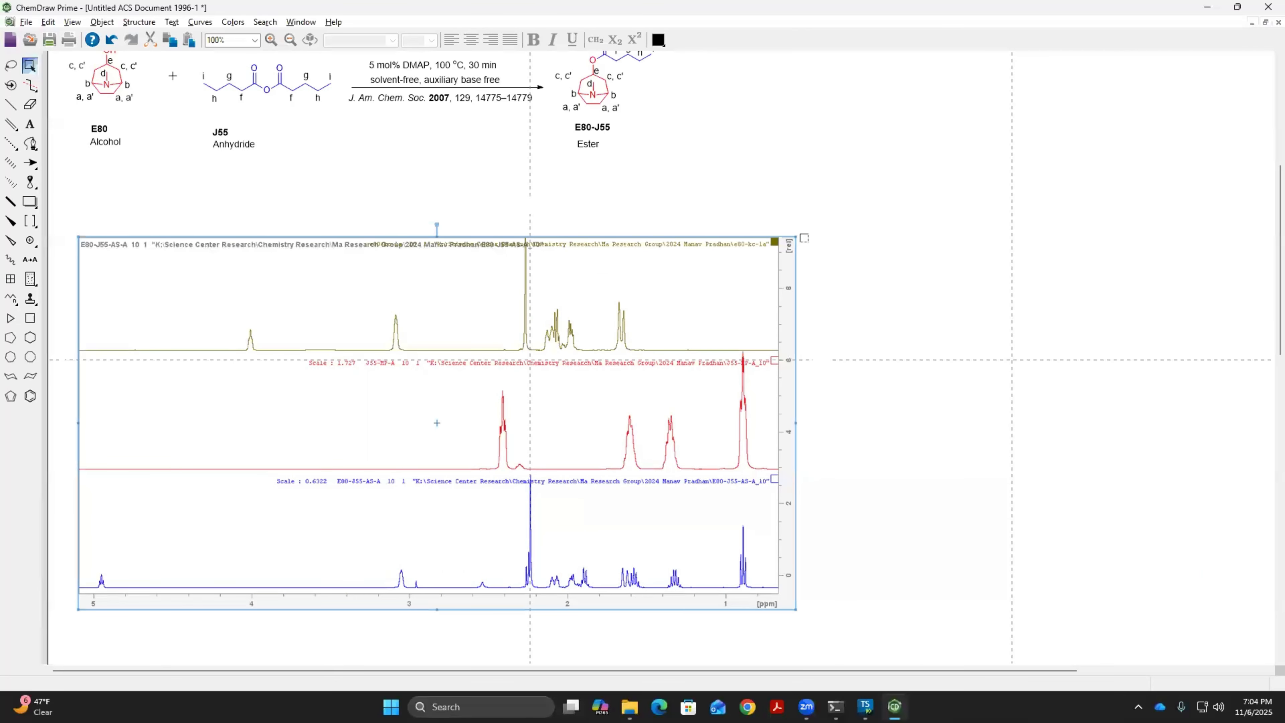
{"action": "left_click_drag", "start_coordinate": [804, 238], "coordinate": [817, 226]}
{"action": "scroll", "coordinate": [896, 293], "scroll_direction": "up", "scroll_amount": 2}
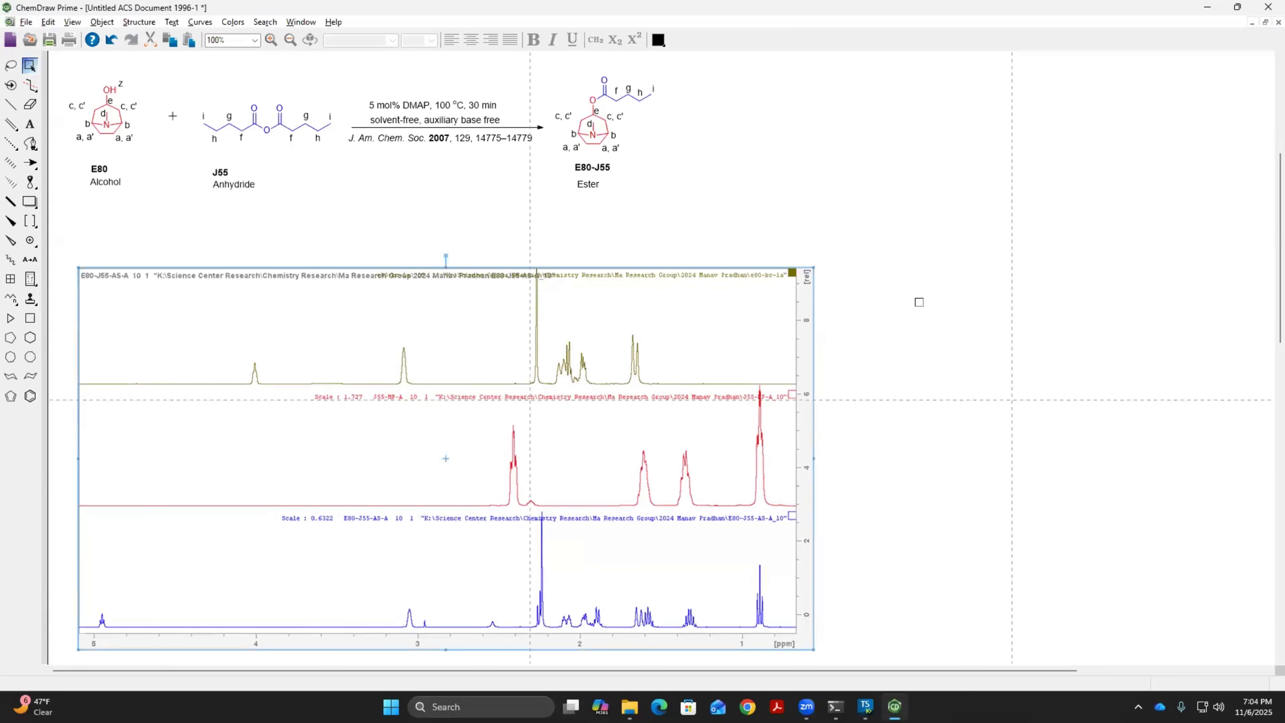
Compare the three stacked NMR spectra with the labelled structures in the reaction scheme
{"action": "scroll", "coordinate": [919, 303], "scroll_direction": "down", "scroll_amount": 1}
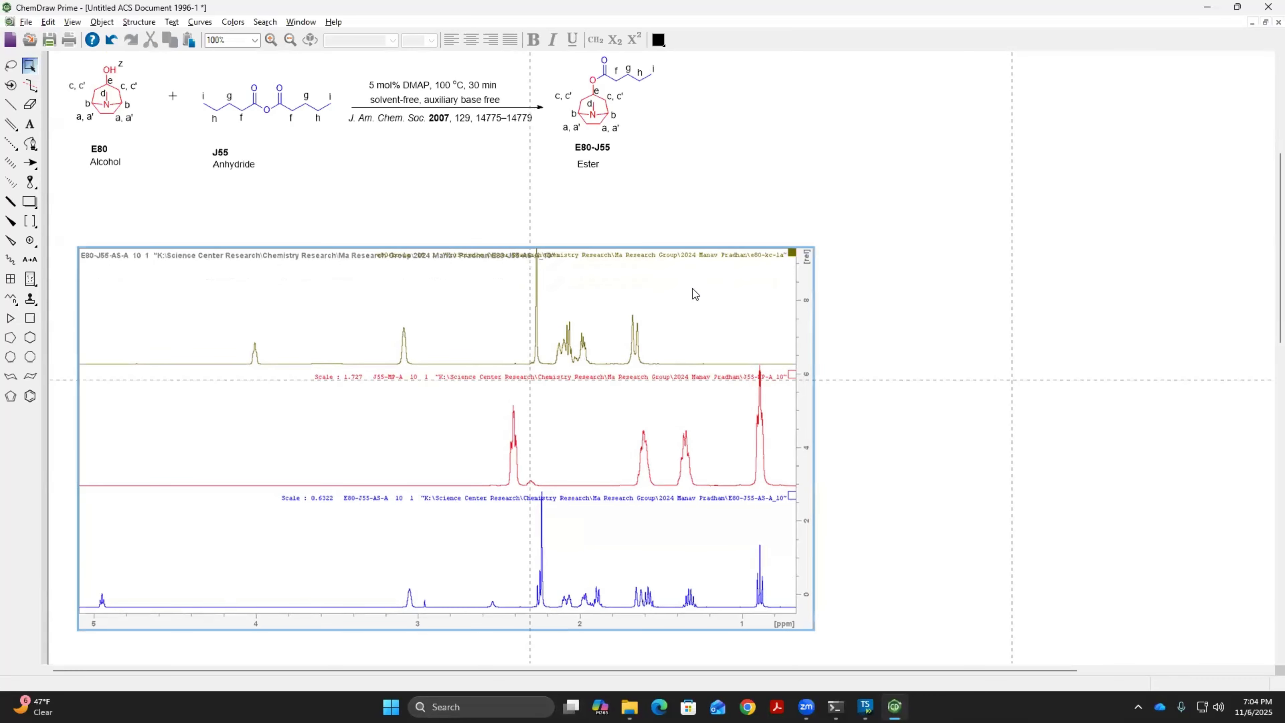
{"action": "scroll", "coordinate": [693, 289], "scroll_direction": "up", "scroll_amount": 2}
{"action": "left_click", "coordinate": [708, 274]}
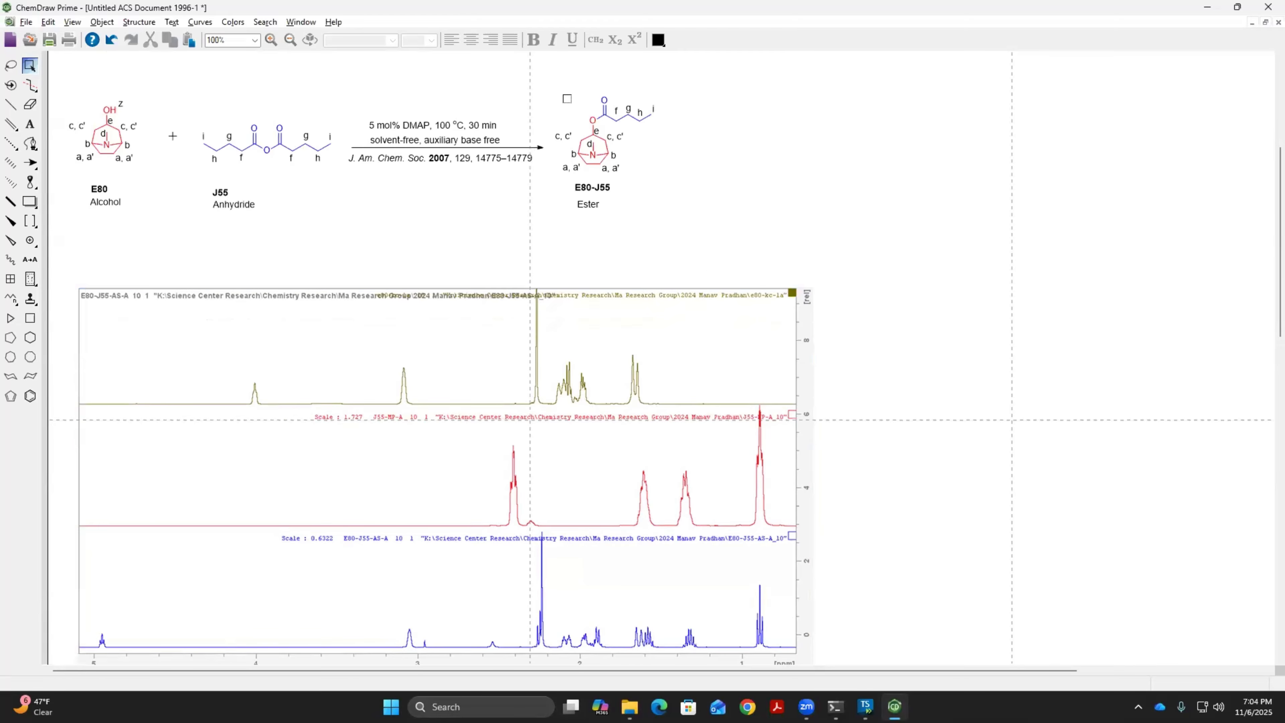
{"action": "scroll", "coordinate": [654, 164], "scroll_direction": "down", "scroll_amount": 2}
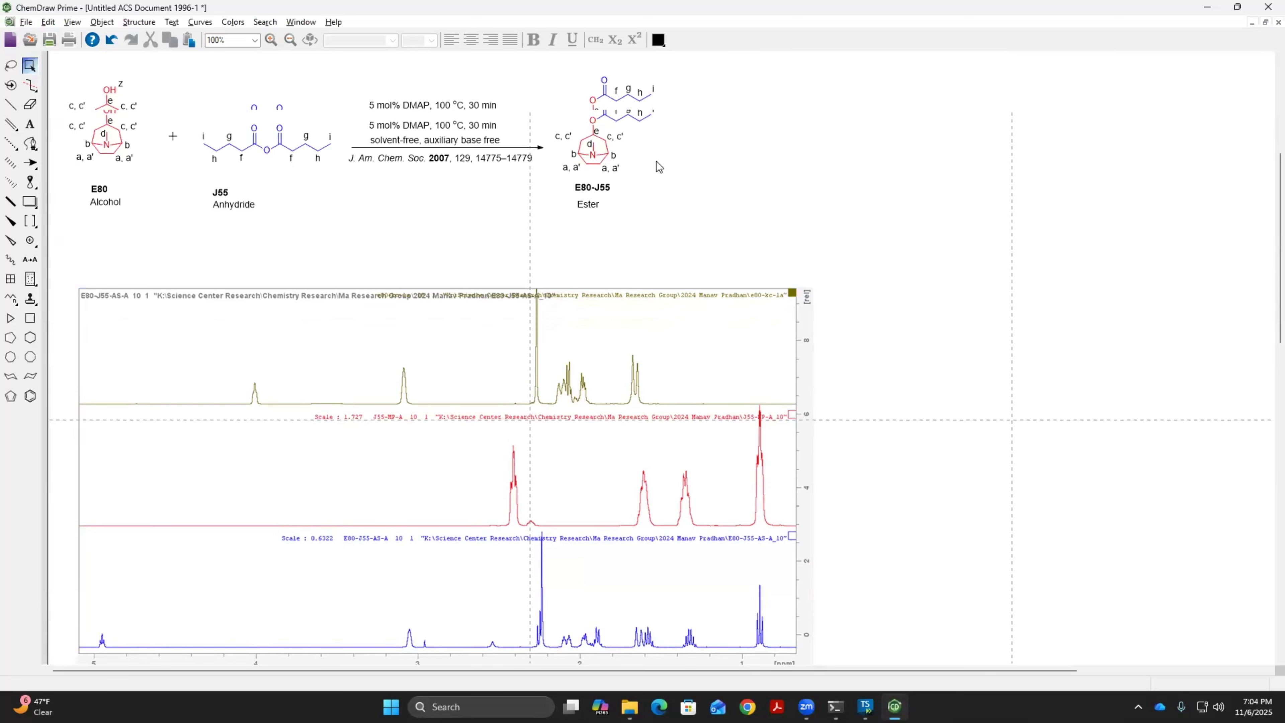
{"action": "left_click", "coordinate": [302, 450]}
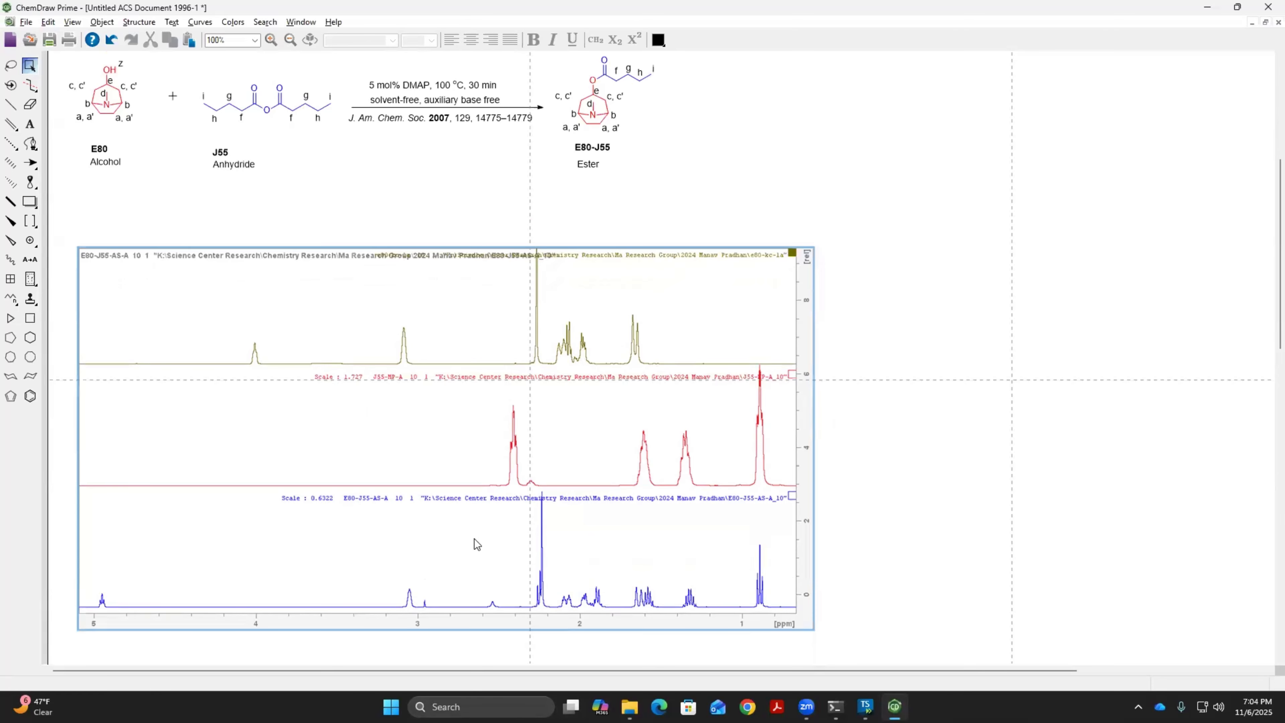
{"action": "scroll", "coordinate": [475, 538], "scroll_direction": "up", "scroll_amount": 1}
{"action": "scroll", "coordinate": [473, 534], "scroll_direction": "down", "scroll_amount": 1}
Copy the labelled E80-J55 ester structure from the scheme and place the copy over the empty area of the blue spectrum
{"action": "scroll", "coordinate": [709, 243], "scroll_direction": "up", "scroll_amount": 3}
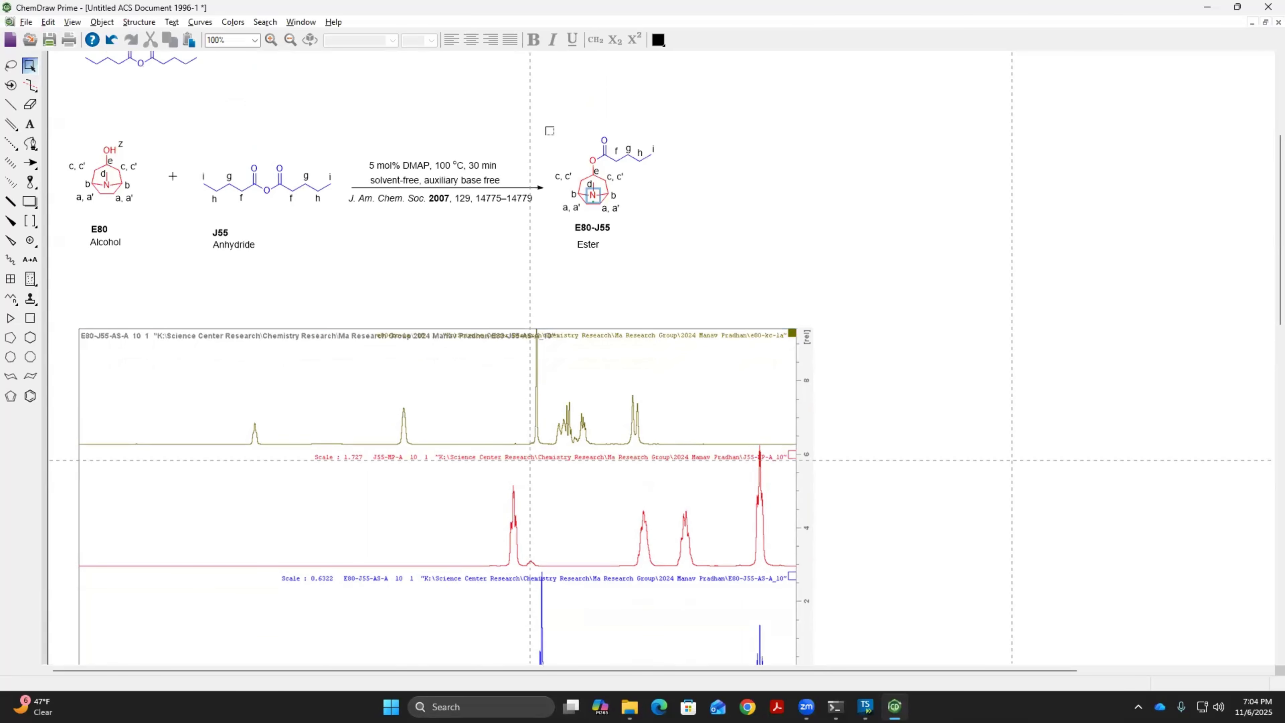
{"action": "left_click_drag", "start_coordinate": [546, 127], "coordinate": [686, 224]}
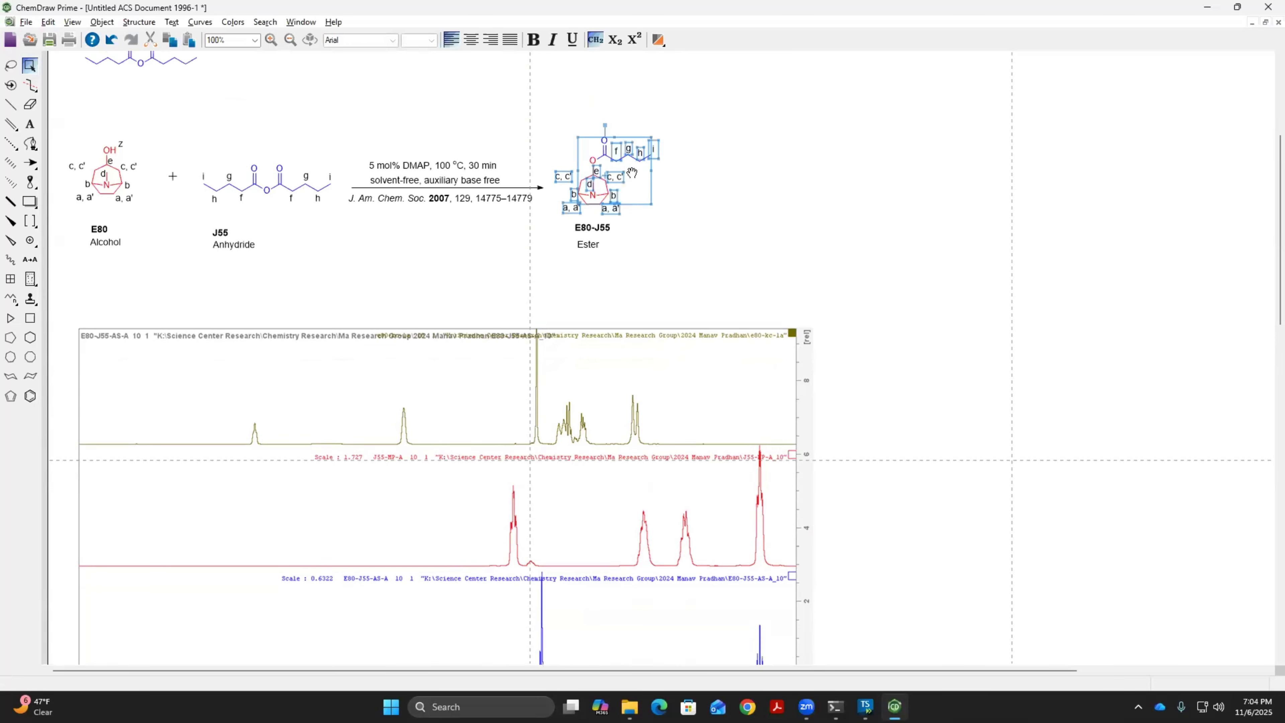
{"action": "right_click", "coordinate": [634, 173]}
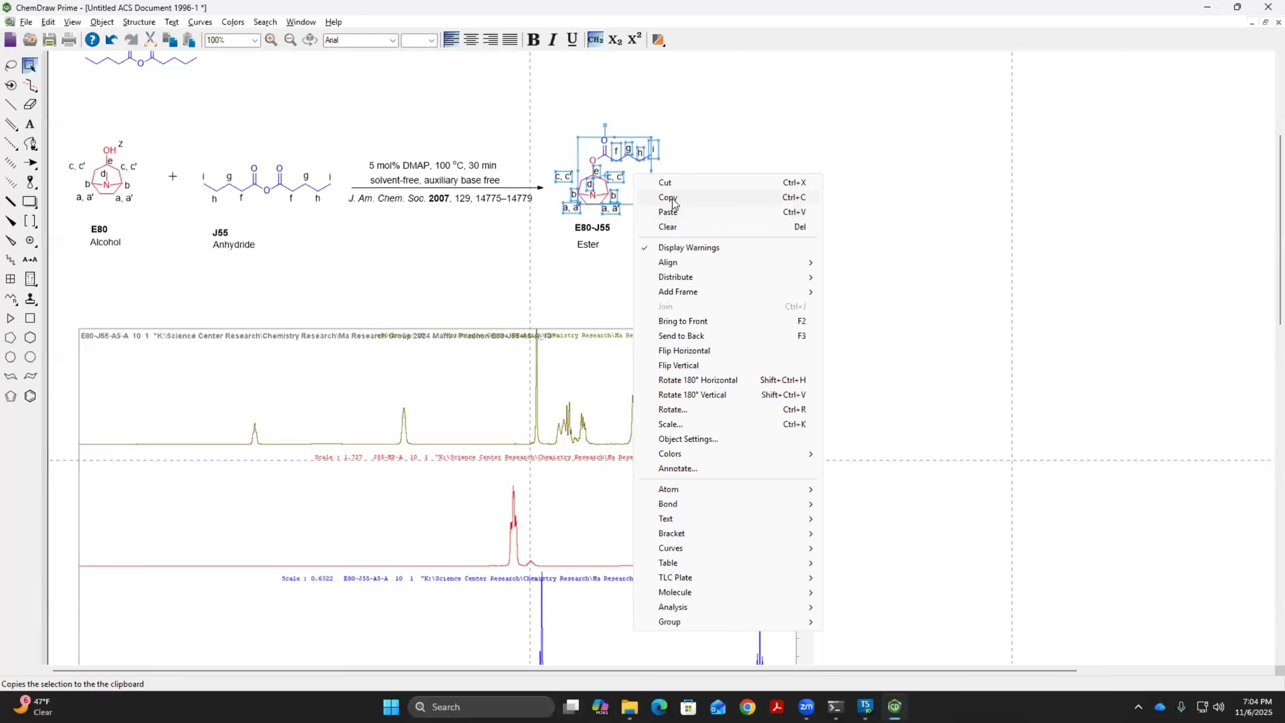
{"action": "left_click", "coordinate": [680, 198]}
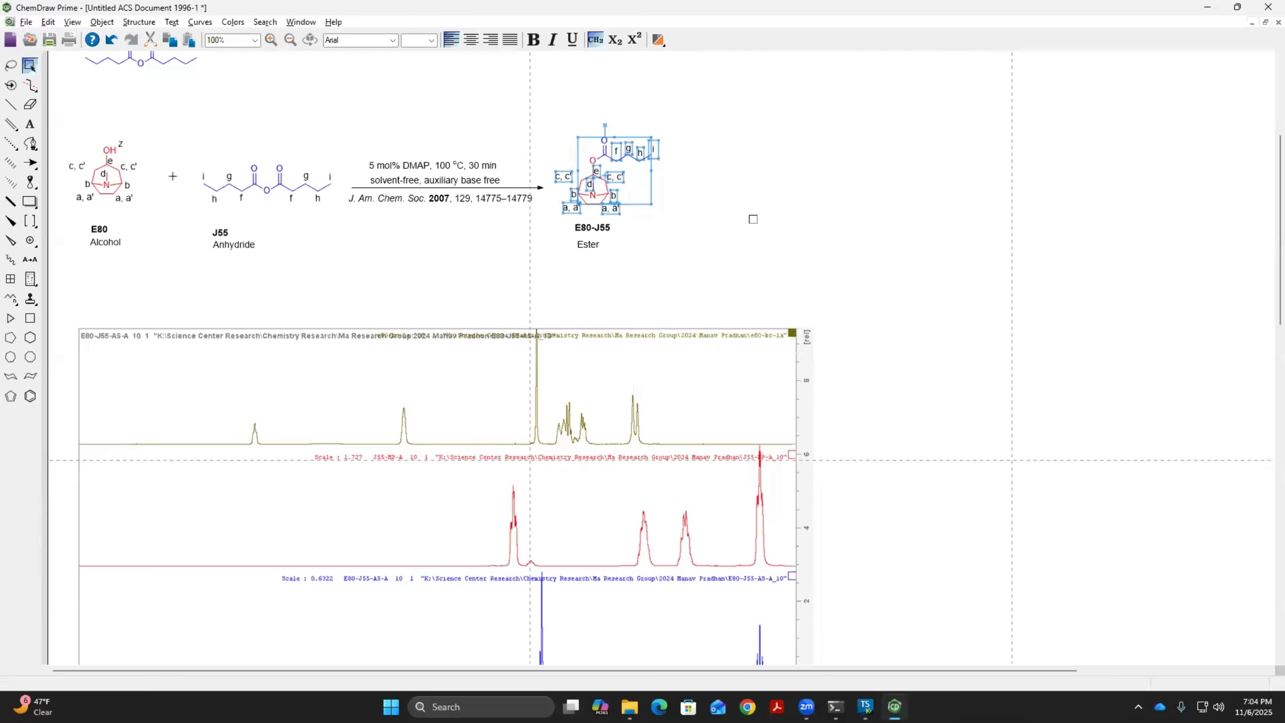
{"action": "left_click", "coordinate": [753, 219]}
{"action": "right_click", "coordinate": [749, 230]}
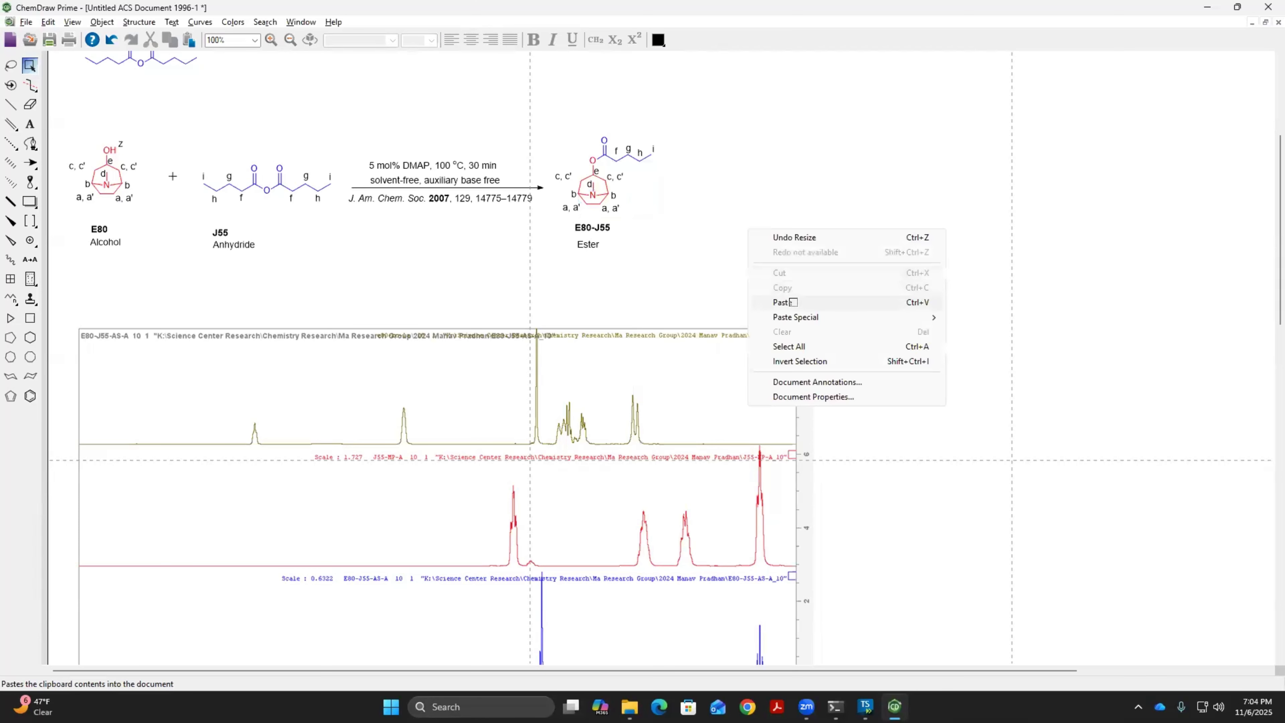
{"action": "left_click", "coordinate": [792, 302]}
{"action": "scroll", "coordinate": [875, 294], "scroll_direction": "down", "scroll_amount": 2}
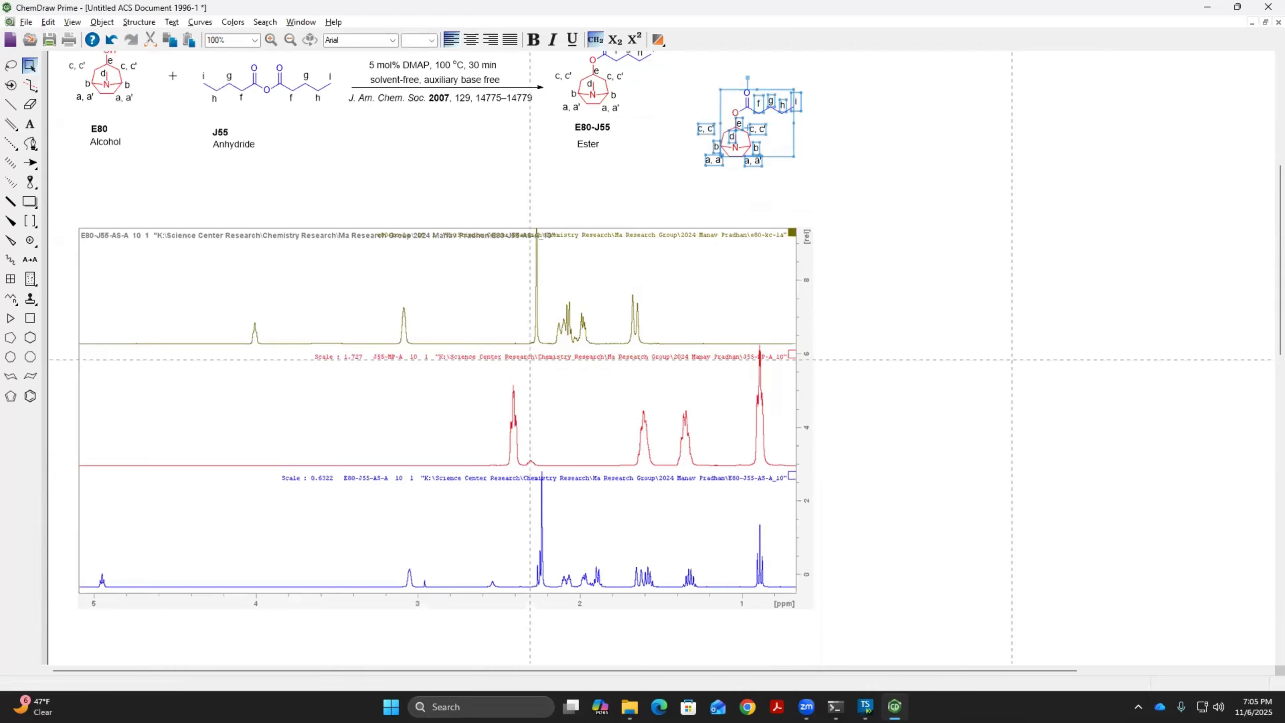
{"action": "left_click_drag", "start_coordinate": [733, 152], "coordinate": [189, 550]}
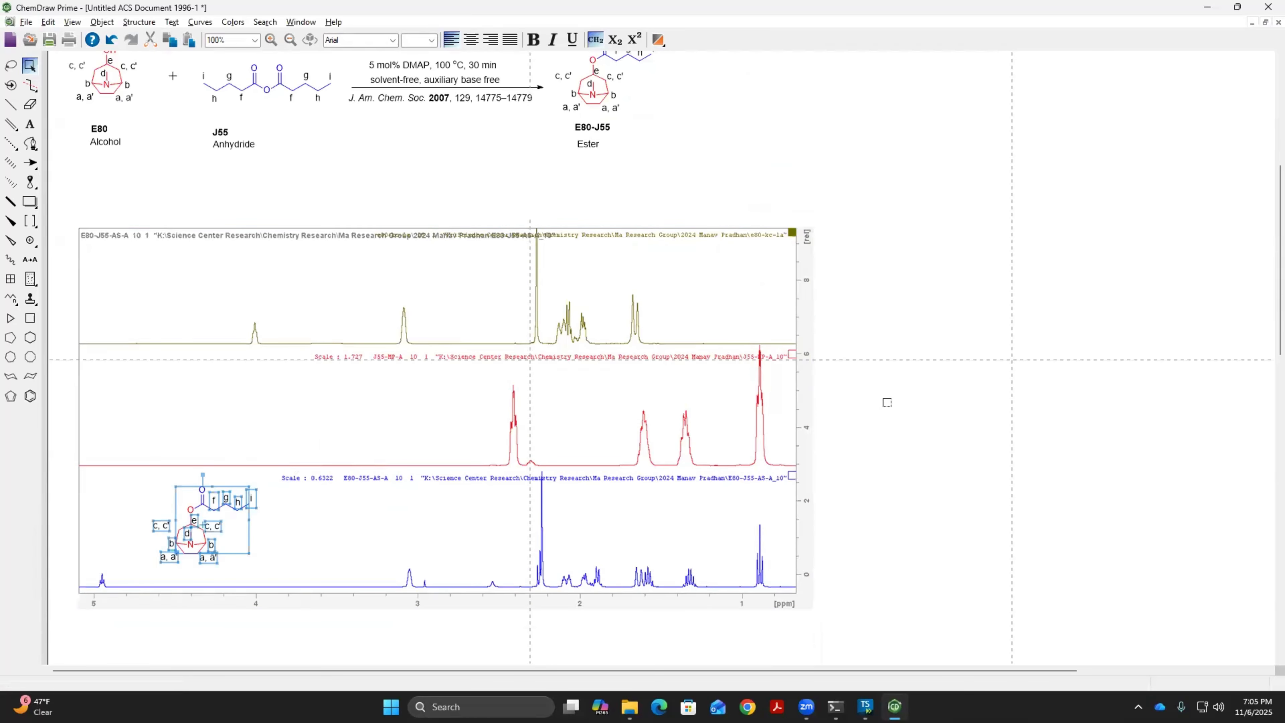
{"action": "left_click", "coordinate": [496, 476]}
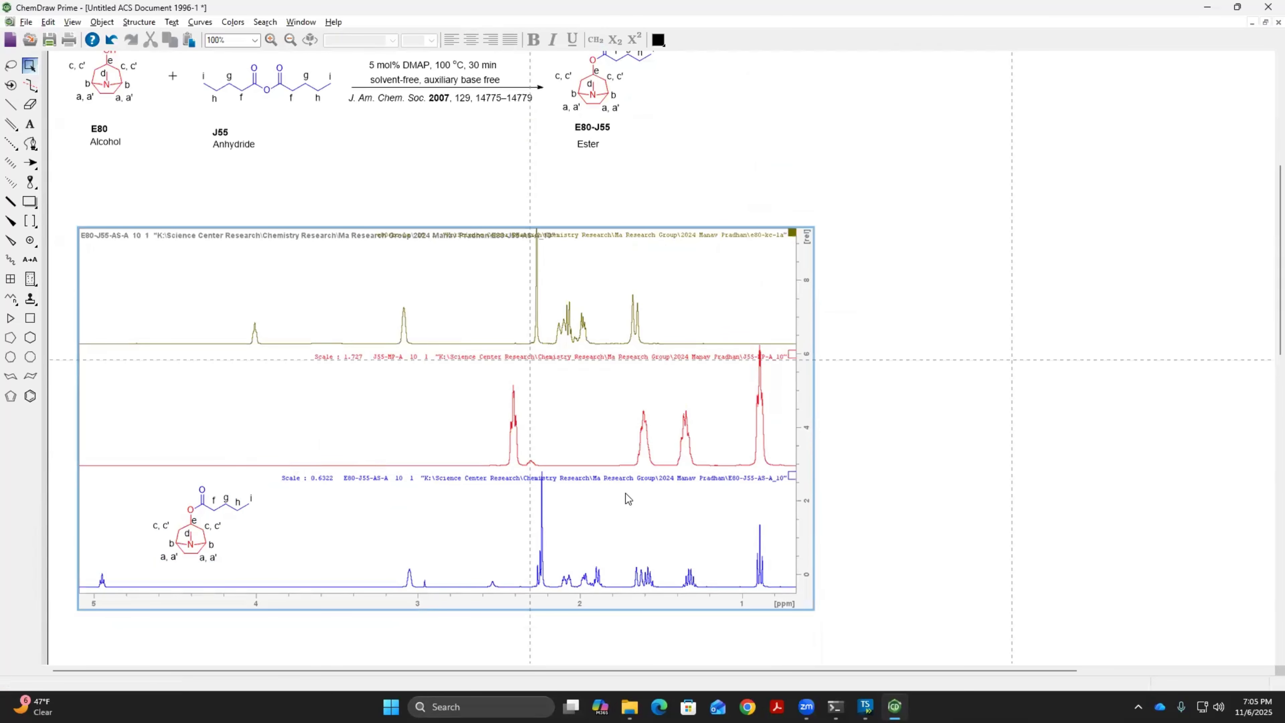
Copy the labelled J55 anhydride structure from the scheme and place the copy over the empty area of the red spectrum
{"action": "scroll", "coordinate": [626, 493], "scroll_direction": "up", "scroll_amount": 3}
{"action": "scroll", "coordinate": [589, 492], "scroll_direction": "up", "scroll_amount": 3}
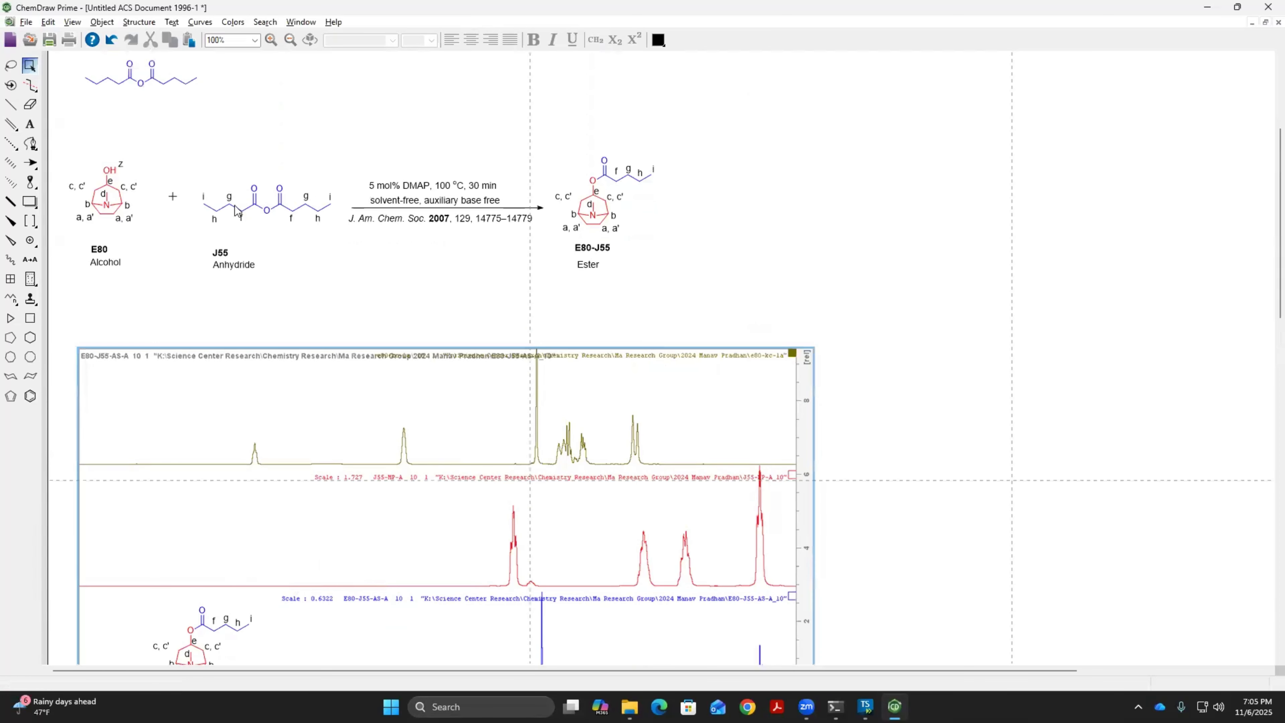
{"action": "left_click_drag", "start_coordinate": [292, 227], "coordinate": [332, 247]}
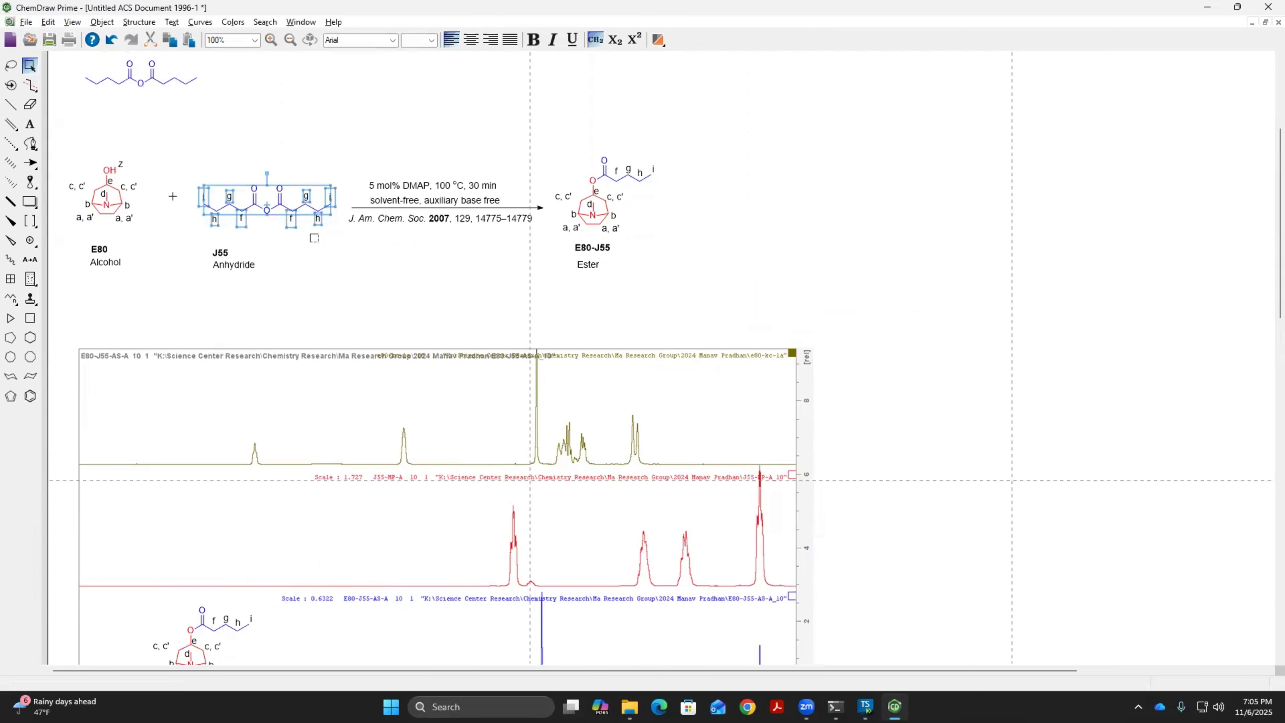
{"action": "right_click", "coordinate": [296, 202]}
{"action": "left_click", "coordinate": [331, 228]}
{"action": "right_click", "coordinate": [368, 255]}
{"action": "left_click", "coordinate": [408, 328]}
{"action": "scroll", "coordinate": [404, 326], "scroll_direction": "down", "scroll_amount": 4}
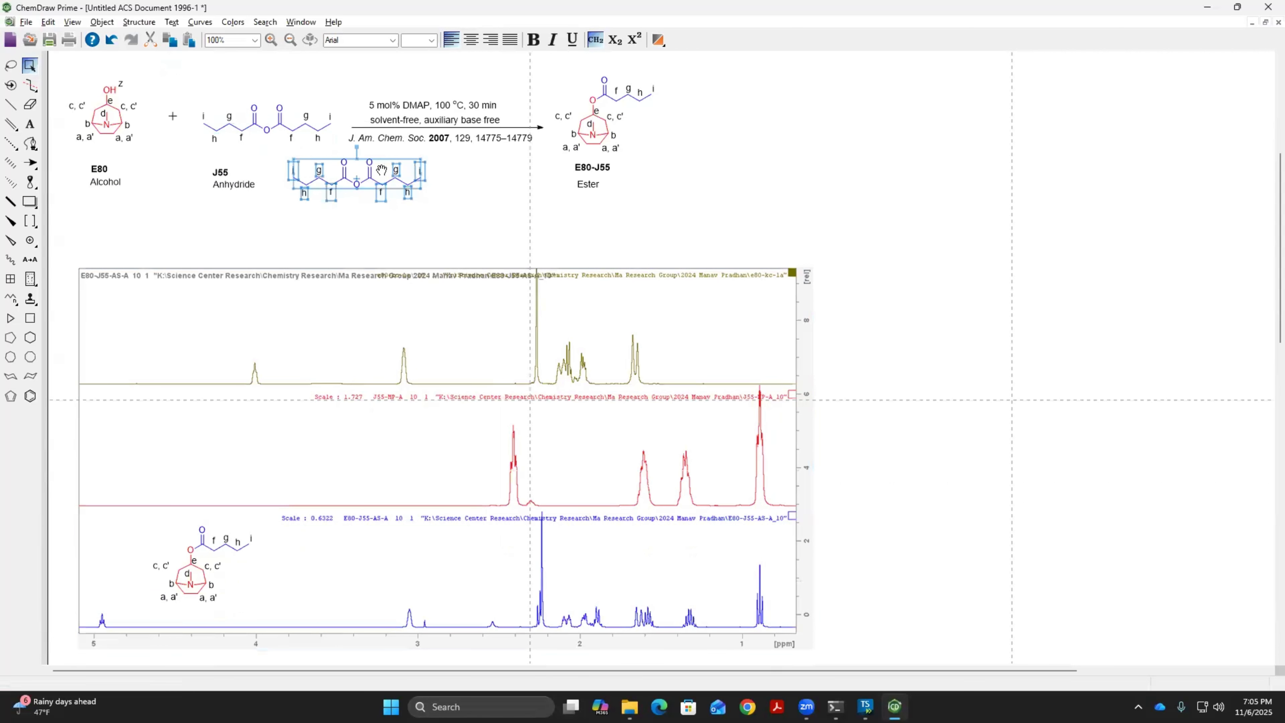
{"action": "mouse_move", "coordinate": [363, 177]}
{"action": "left_mouse_down"}
{"action": "mouse_move", "coordinate": [343, 256]}
{"action": "mouse_move", "coordinate": [282, 279]}
{"action": "mouse_move", "coordinate": [213, 434]}
{"action": "mouse_move", "coordinate": [496, 435]}
{"action": "mouse_move", "coordinate": [184, 446]}
{"action": "mouse_move", "coordinate": [193, 452]}
{"action": "left_mouse_up"}
{"action": "left_click", "coordinate": [156, 168]}
Copy the labelled E80 alcohol structure from the scheme and place the copy over the empty area of the olive spectrum
{"action": "scroll", "coordinate": [76, 129], "scroll_direction": "up", "scroll_amount": 1}
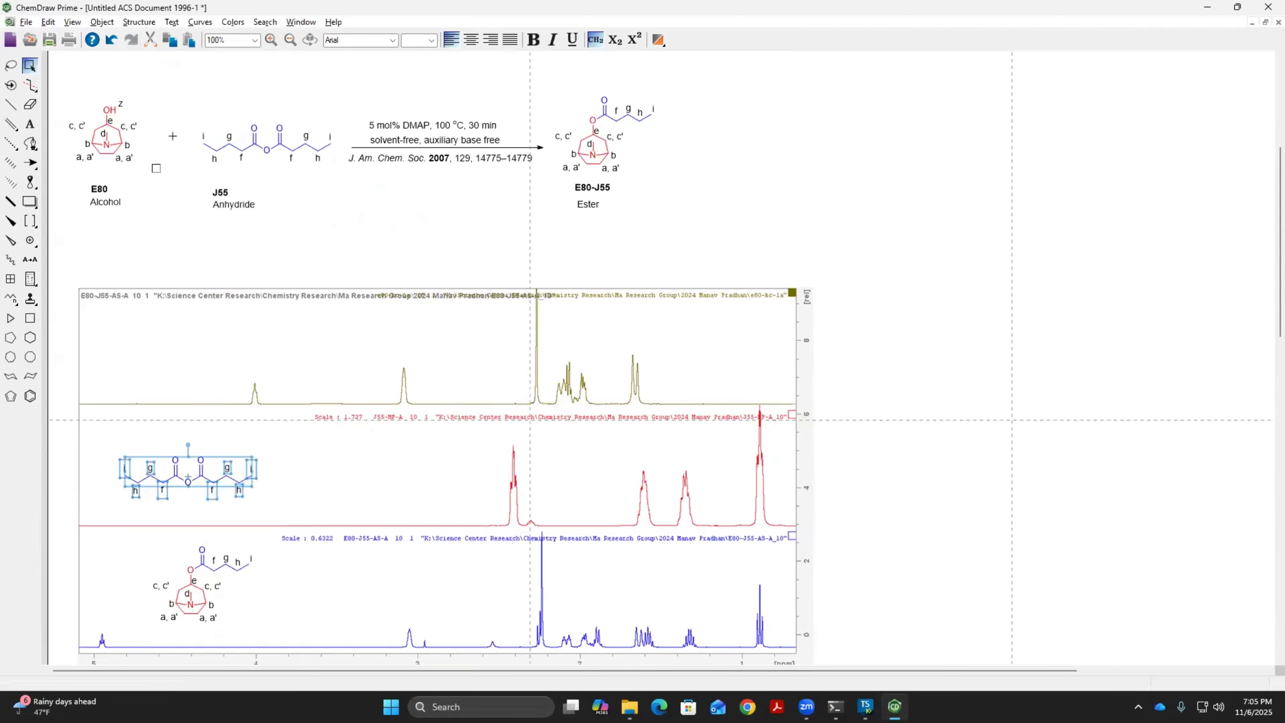
{"action": "left_click_drag", "start_coordinate": [60, 111], "coordinate": [158, 196]}
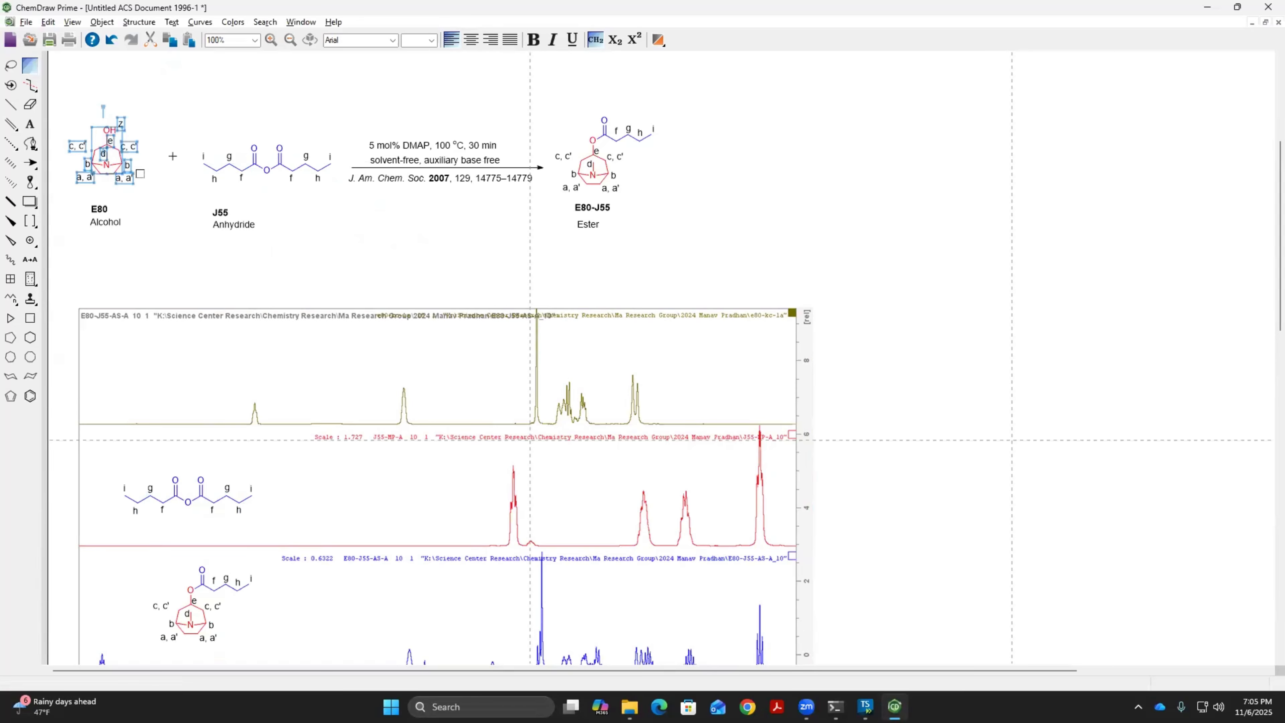
{"action": "right_click", "coordinate": [114, 157]}
{"action": "left_click", "coordinate": [147, 181]}
{"action": "right_click", "coordinate": [101, 145]}
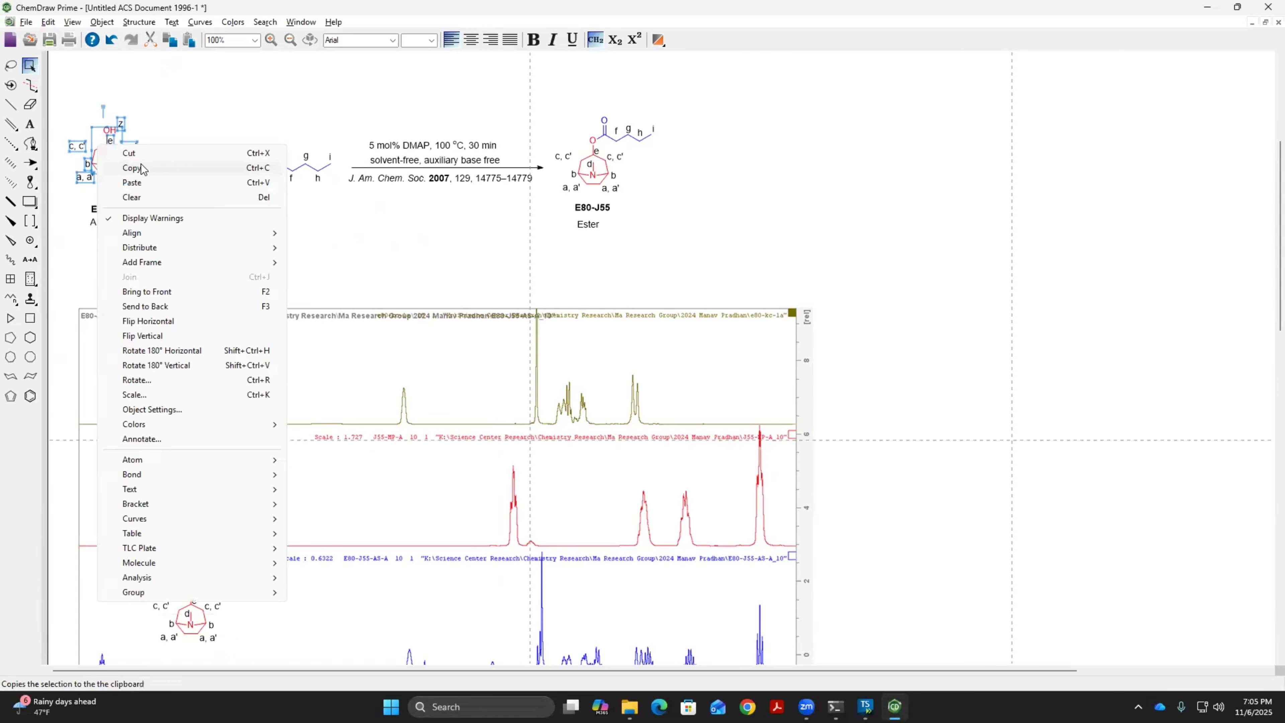
{"action": "left_click", "coordinate": [152, 170]}
{"action": "left_click", "coordinate": [821, 175]}
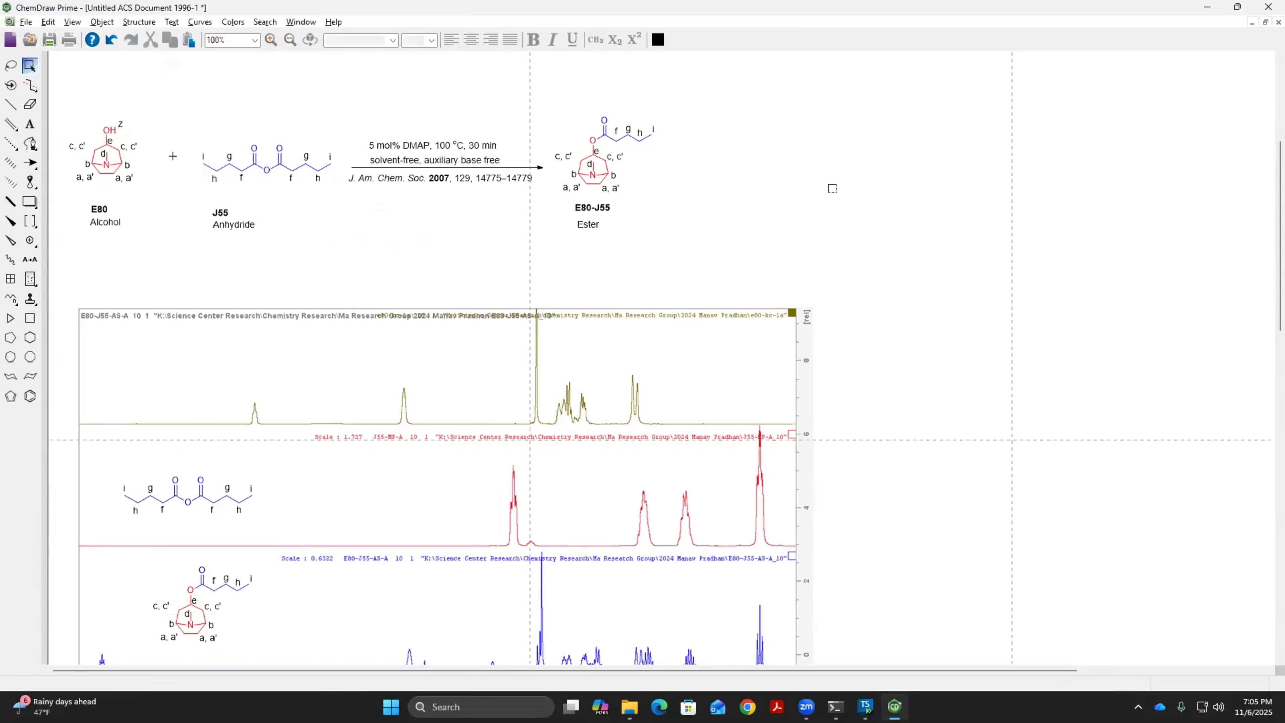
{"action": "right_click", "coordinate": [822, 149]}
{"action": "left_click", "coordinate": [853, 221]}
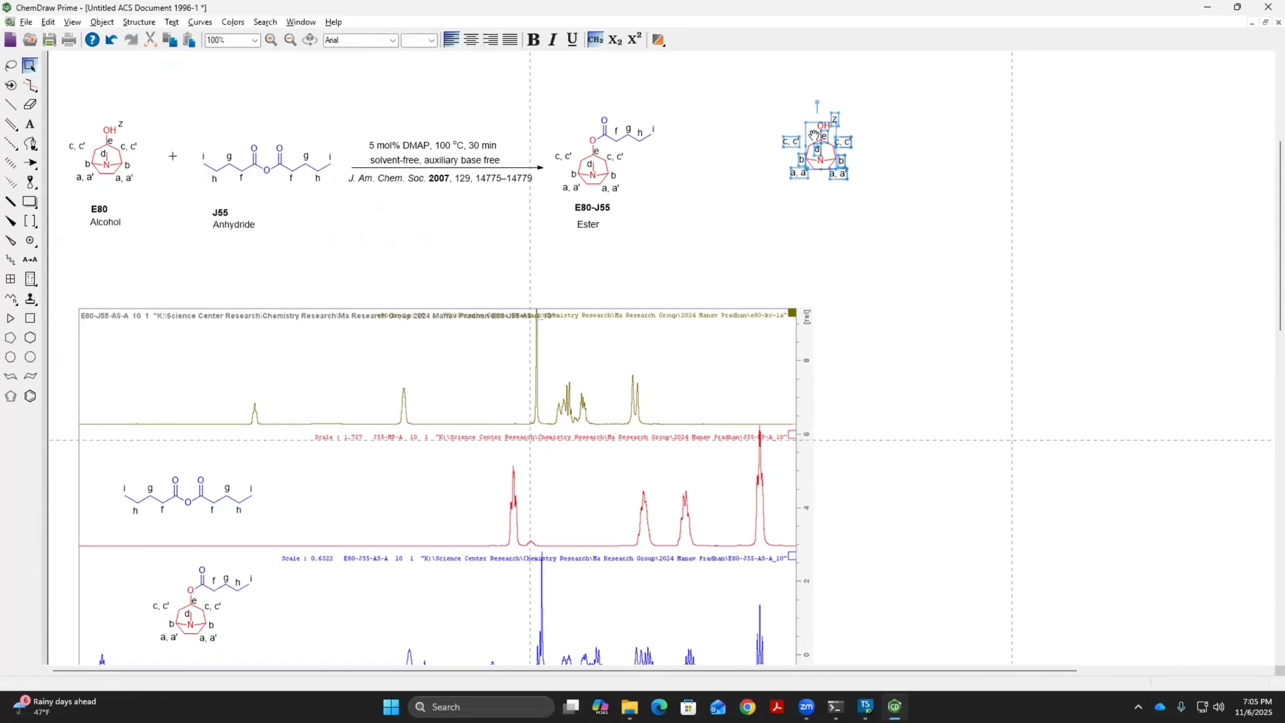
{"action": "left_click_drag", "start_coordinate": [814, 135], "coordinate": [131, 350]}
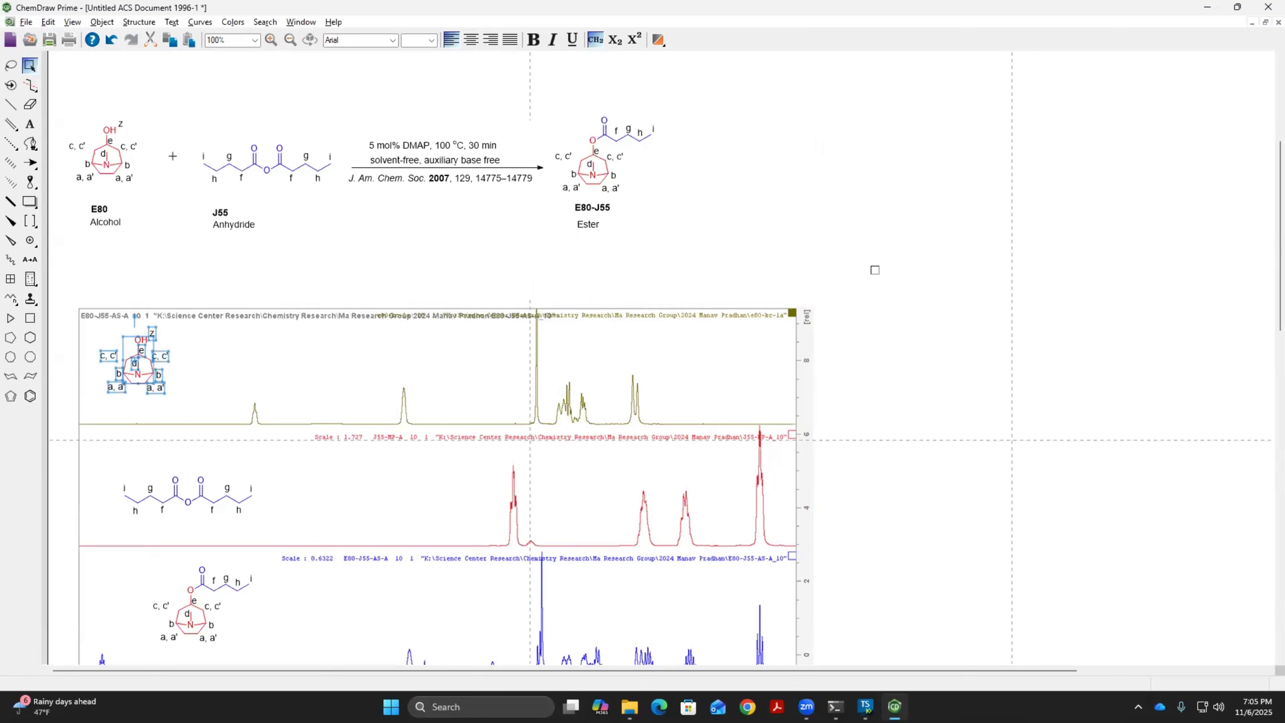
{"action": "left_click", "coordinate": [865, 272]}
{"action": "scroll", "coordinate": [865, 272], "scroll_direction": "down", "scroll_amount": 3}
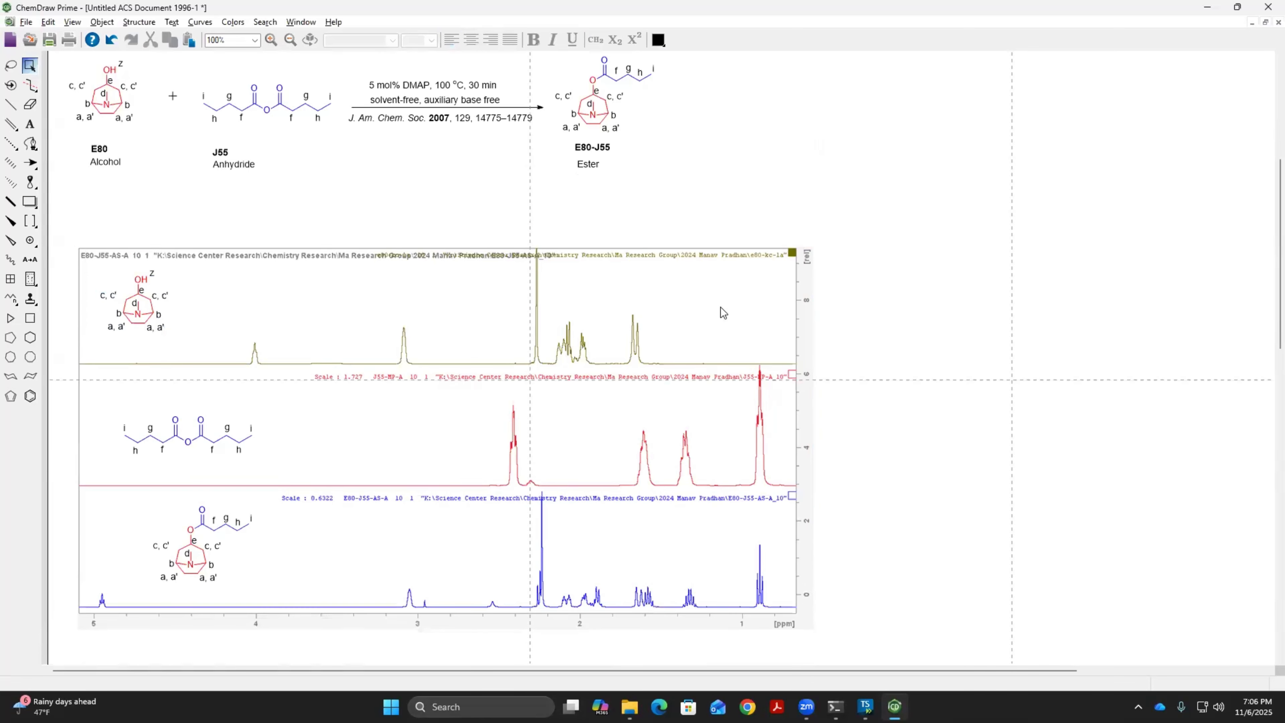
{"action": "left_click", "coordinate": [678, 332]}
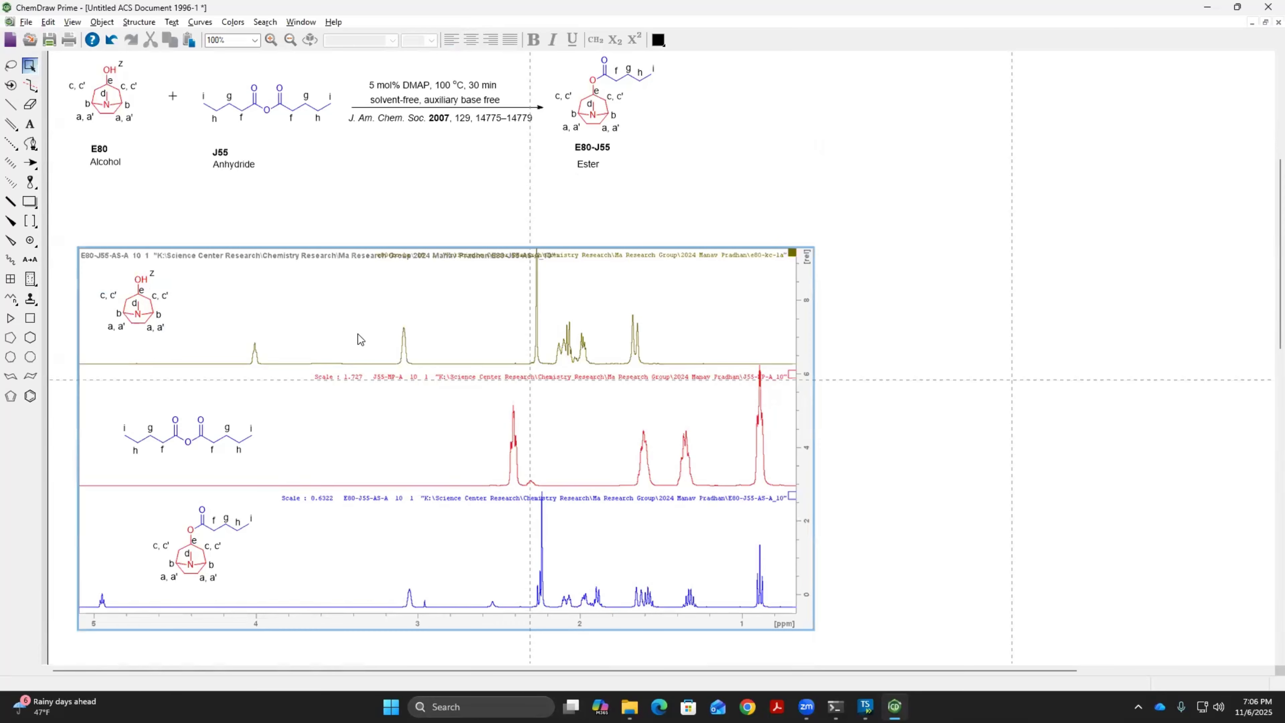
{"action": "scroll", "coordinate": [358, 335], "scroll_direction": "up", "scroll_amount": 1}
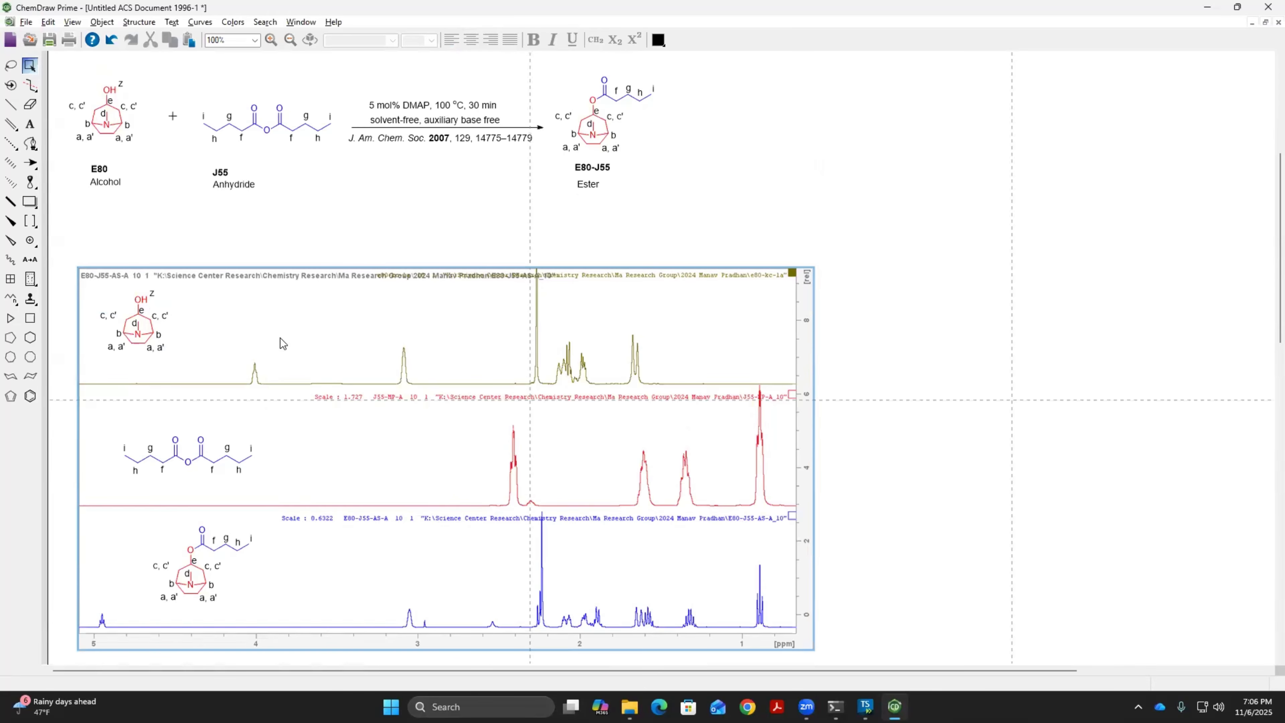
{"action": "scroll", "coordinate": [275, 344], "scroll_direction": "down", "scroll_amount": 2}
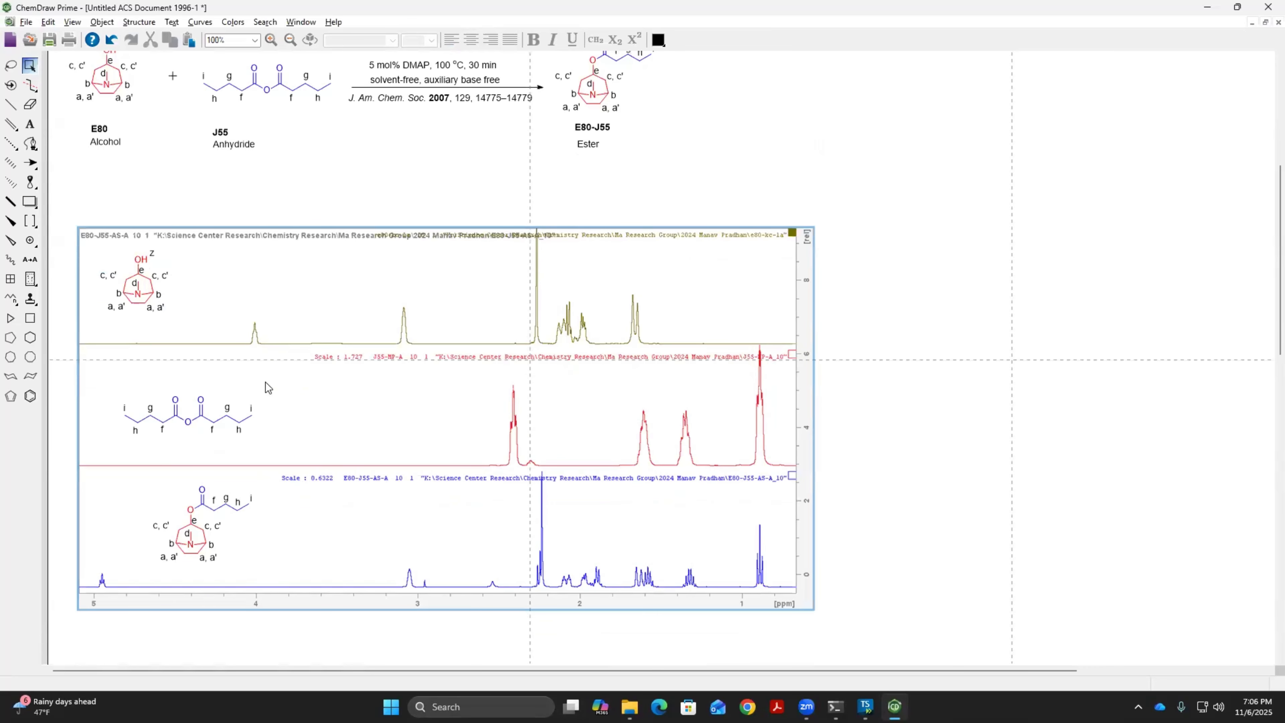
{"action": "scroll", "coordinate": [291, 343], "scroll_direction": "up", "scroll_amount": 1}
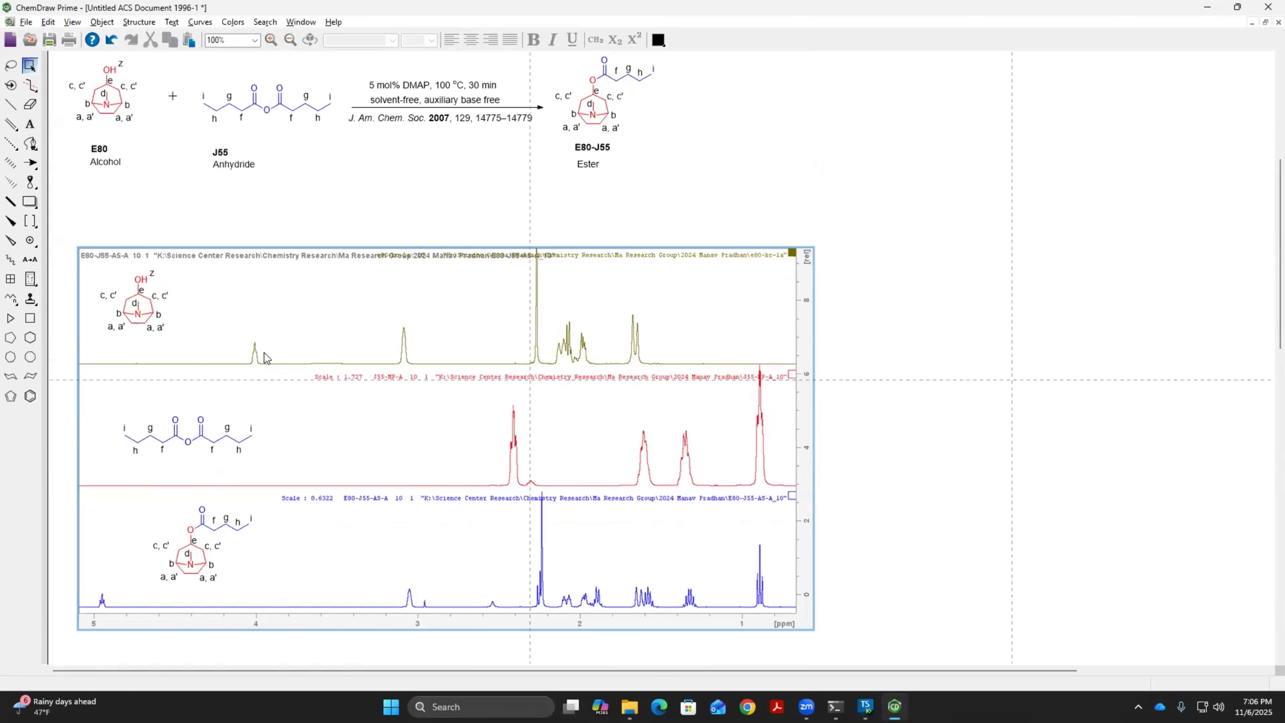
Label the peak near 4.0 ppm in the olive E80 spectrum with "e"
{"action": "scroll", "coordinate": [248, 351], "scroll_direction": "up", "scroll_amount": 1}
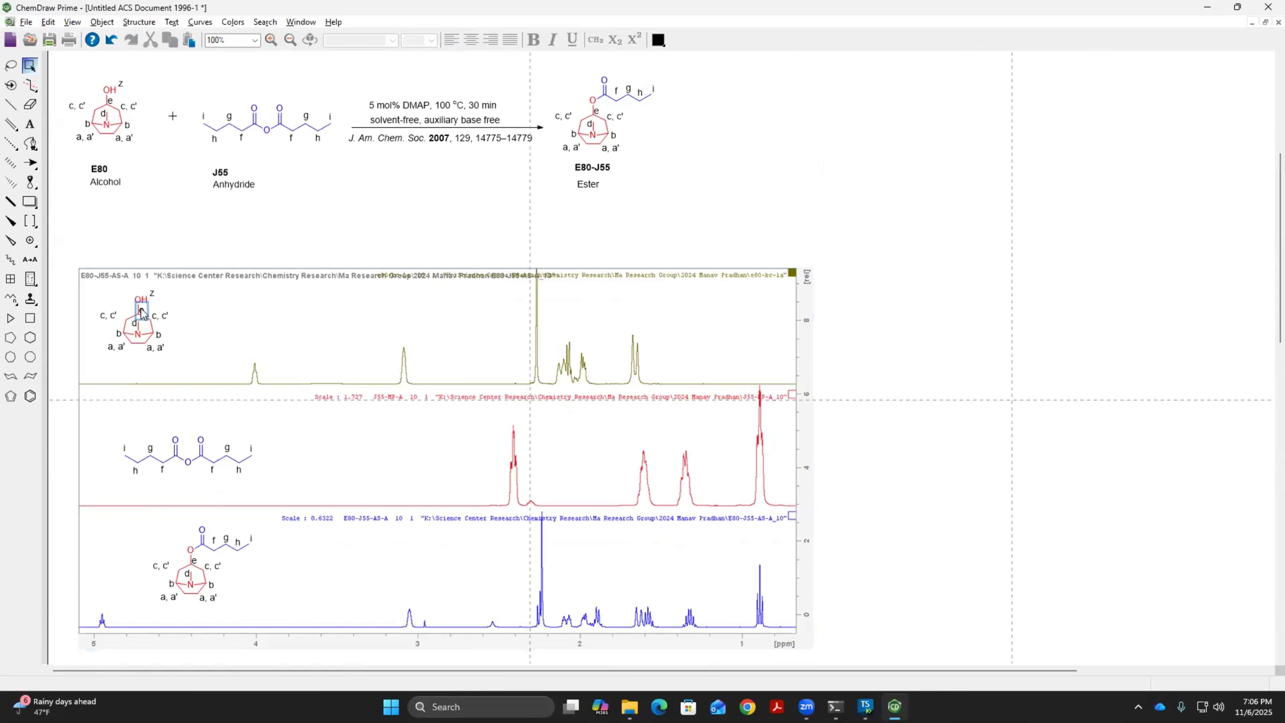
{"action": "scroll", "coordinate": [210, 350], "scroll_direction": "up", "scroll_amount": 1}
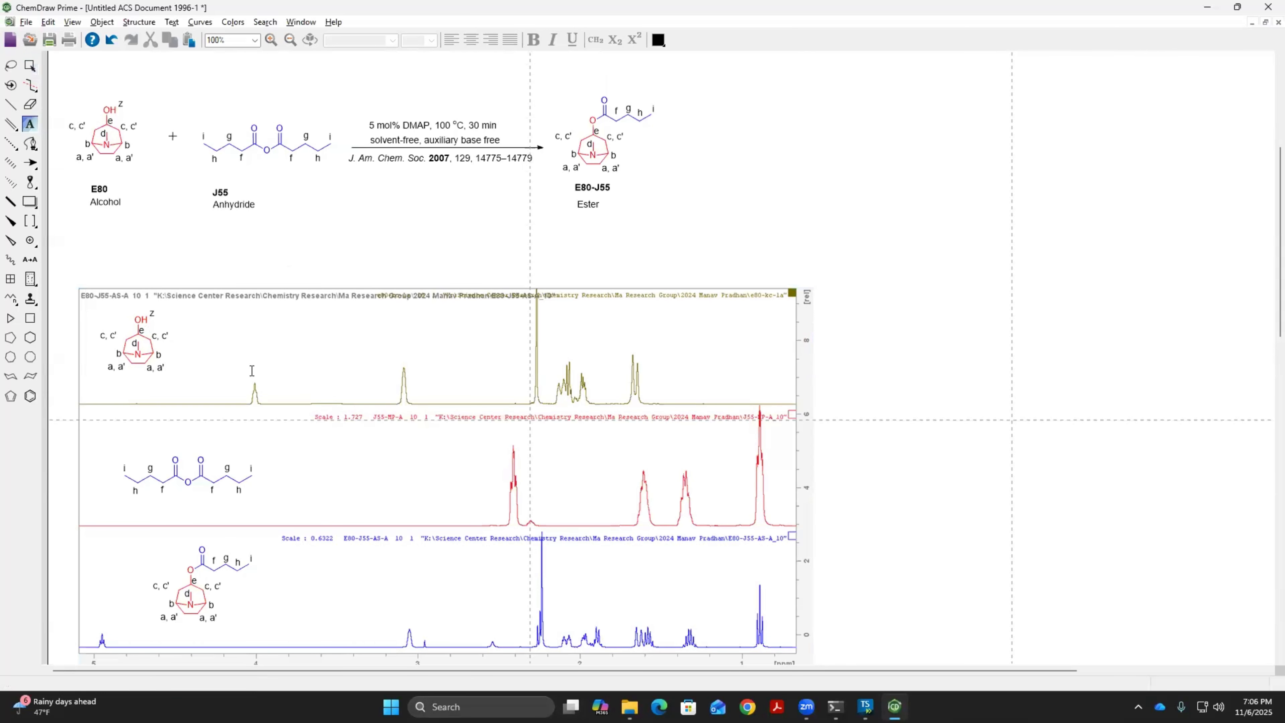
{"action": "scroll", "coordinate": [255, 375], "scroll_direction": "up", "scroll_amount": 1}
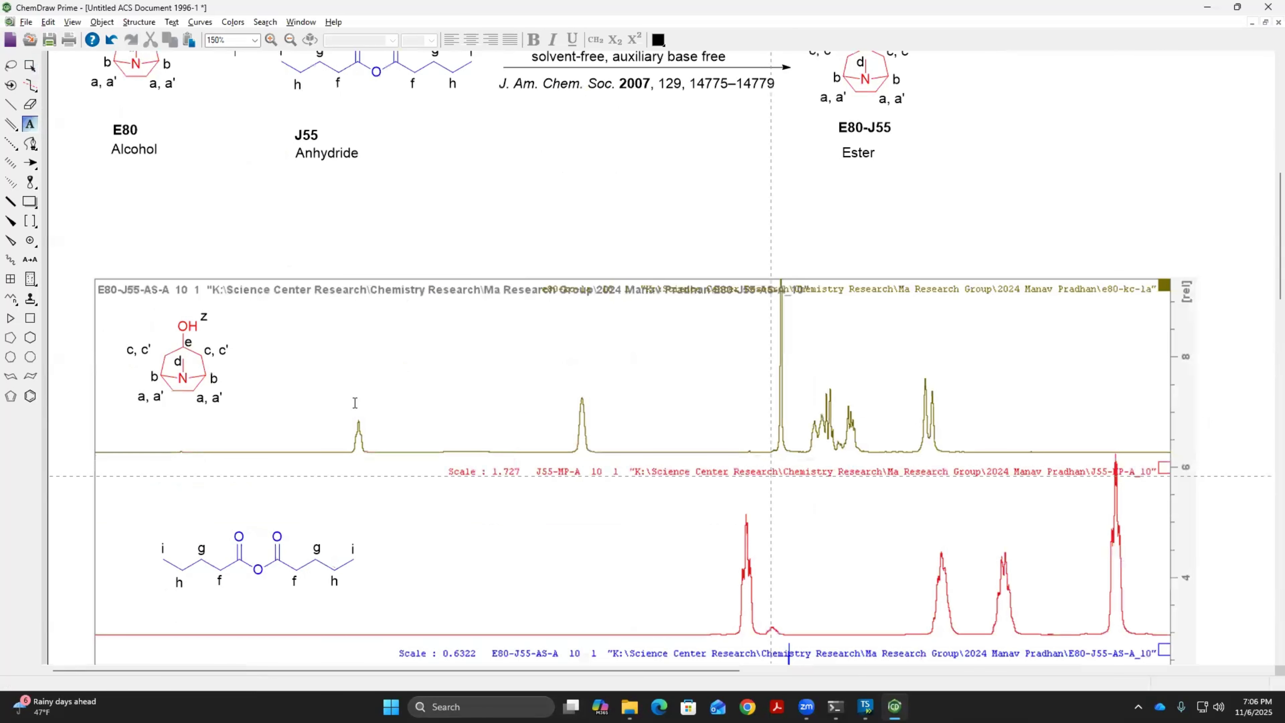
{"action": "left_click", "coordinate": [407, 411]}
{"action": "type", "text": "e"}
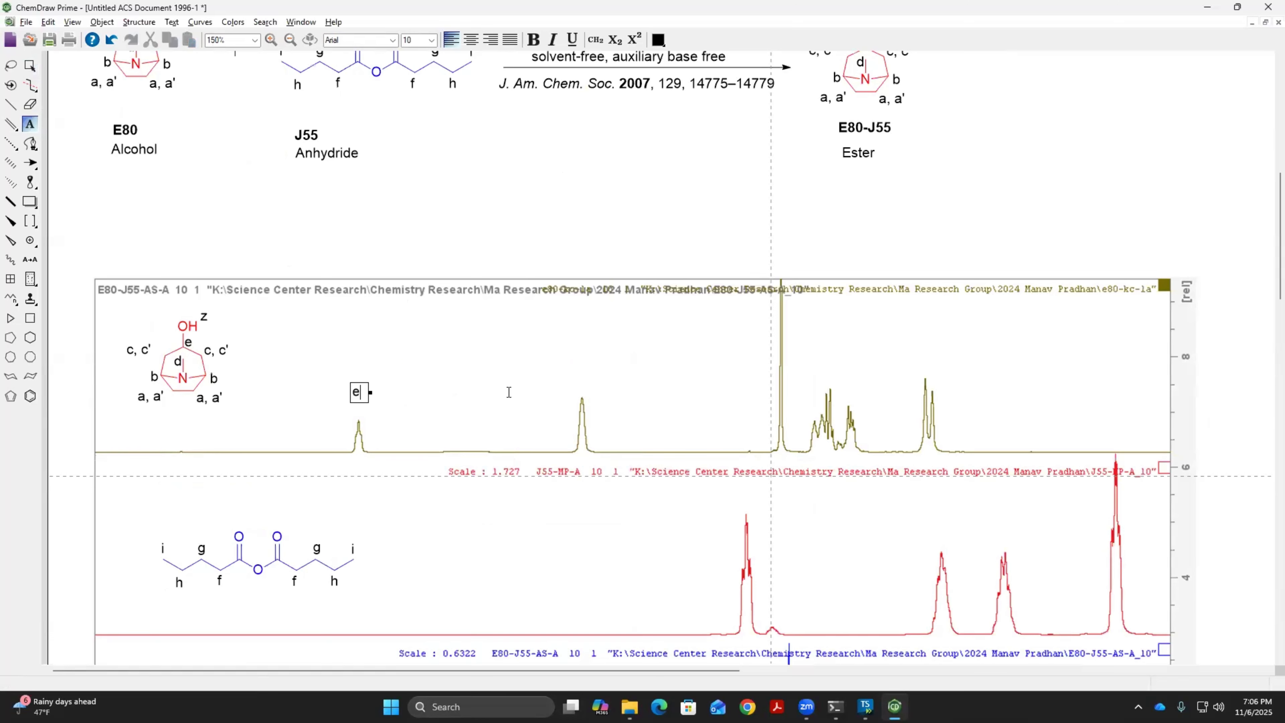
Compare the lower spectra, then label the peak near 3.1 ppm in the olive E80 spectrum with "b"
{"action": "scroll", "coordinate": [562, 395], "scroll_direction": "down", "scroll_amount": 1}
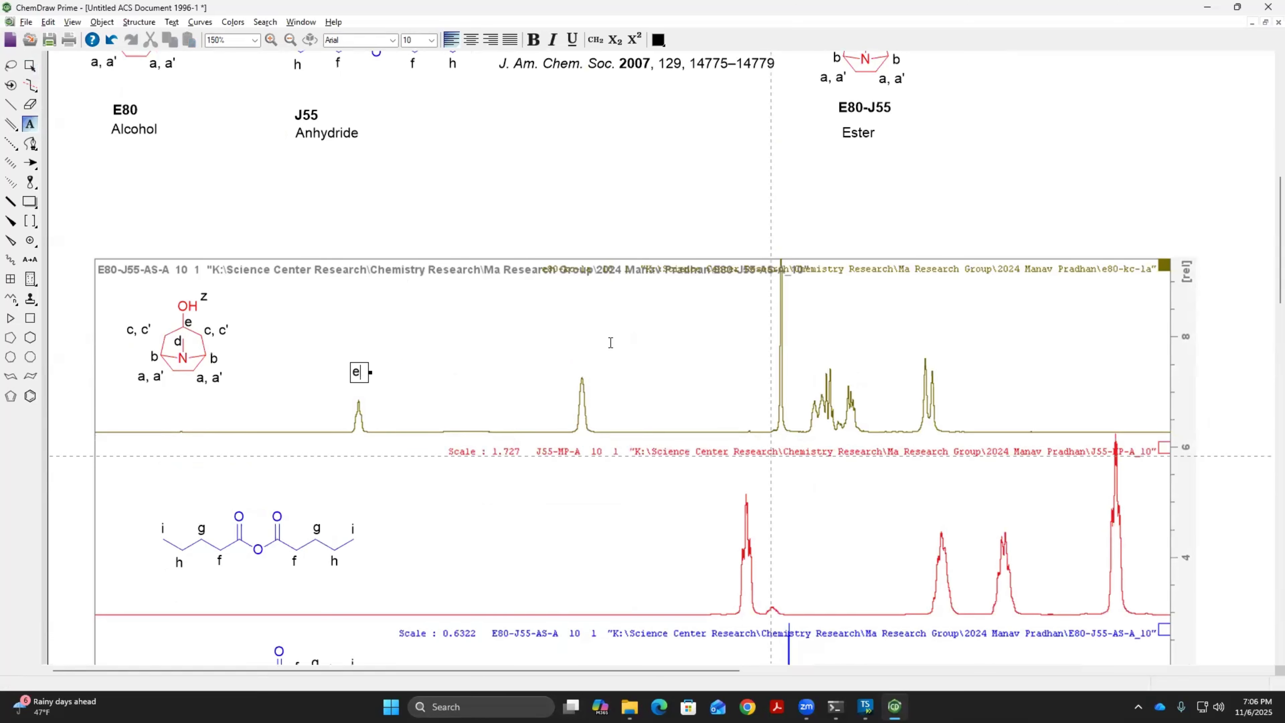
{"action": "scroll", "coordinate": [586, 379], "scroll_direction": "down", "scroll_amount": 1}
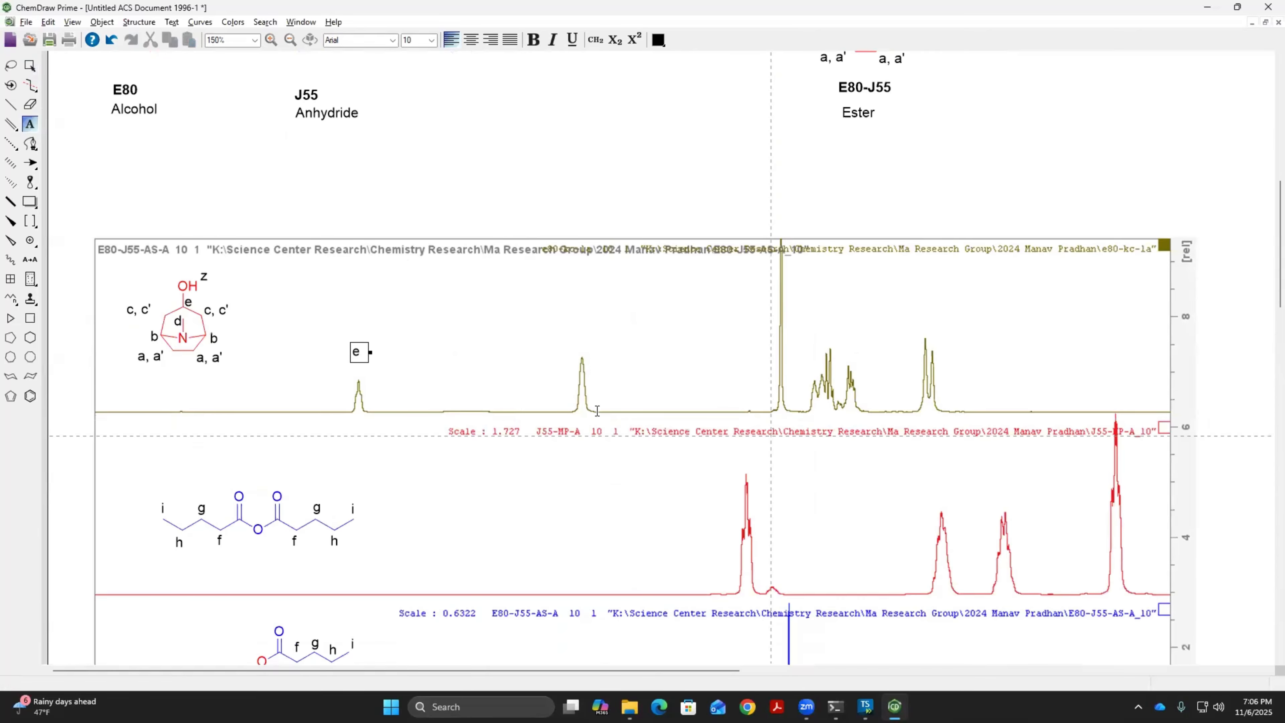
{"action": "scroll", "coordinate": [585, 417], "scroll_direction": "down", "scroll_amount": 10}
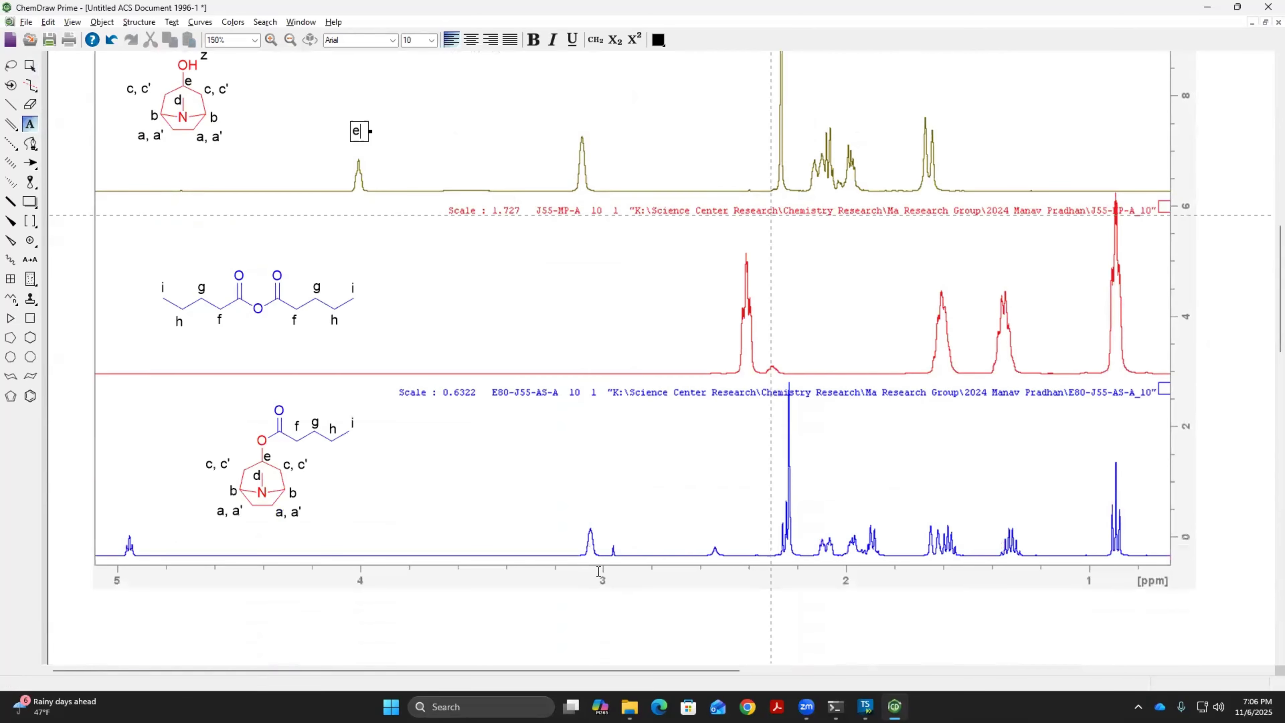
{"action": "scroll", "coordinate": [611, 507], "scroll_direction": "up", "scroll_amount": 8}
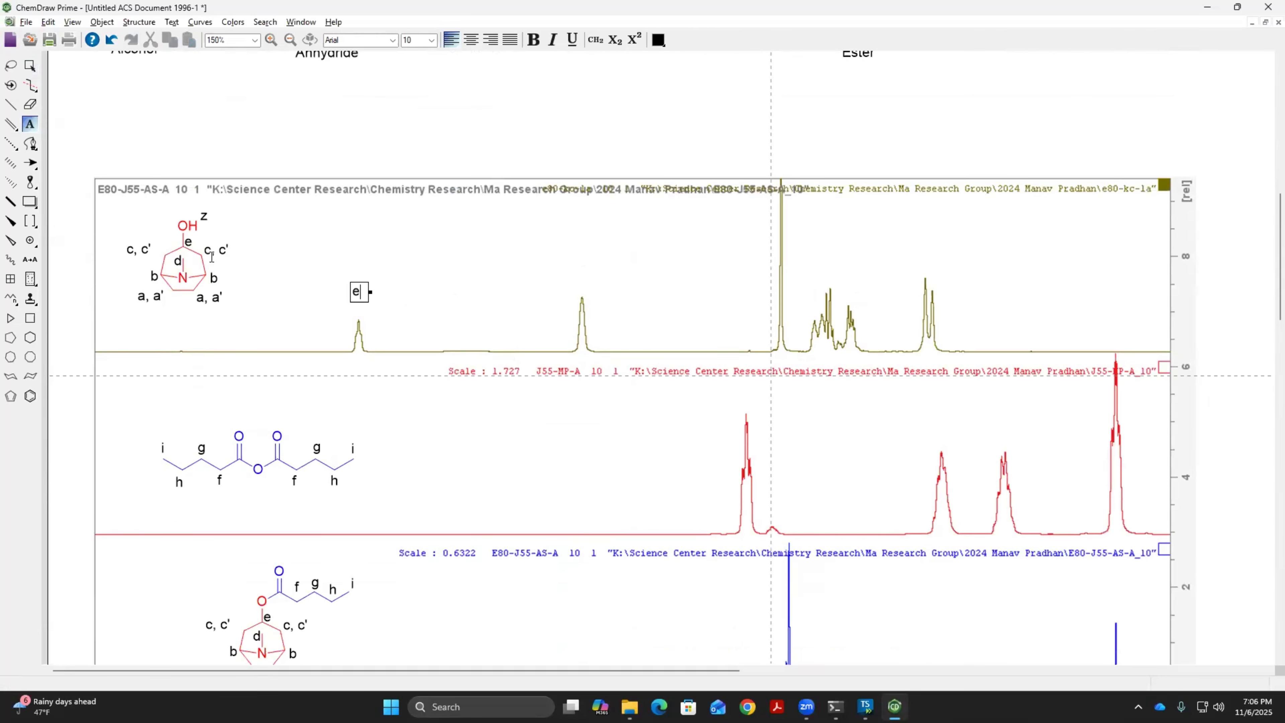
{"action": "left_click", "coordinate": [577, 273]}
{"action": "type", "text": "b"}
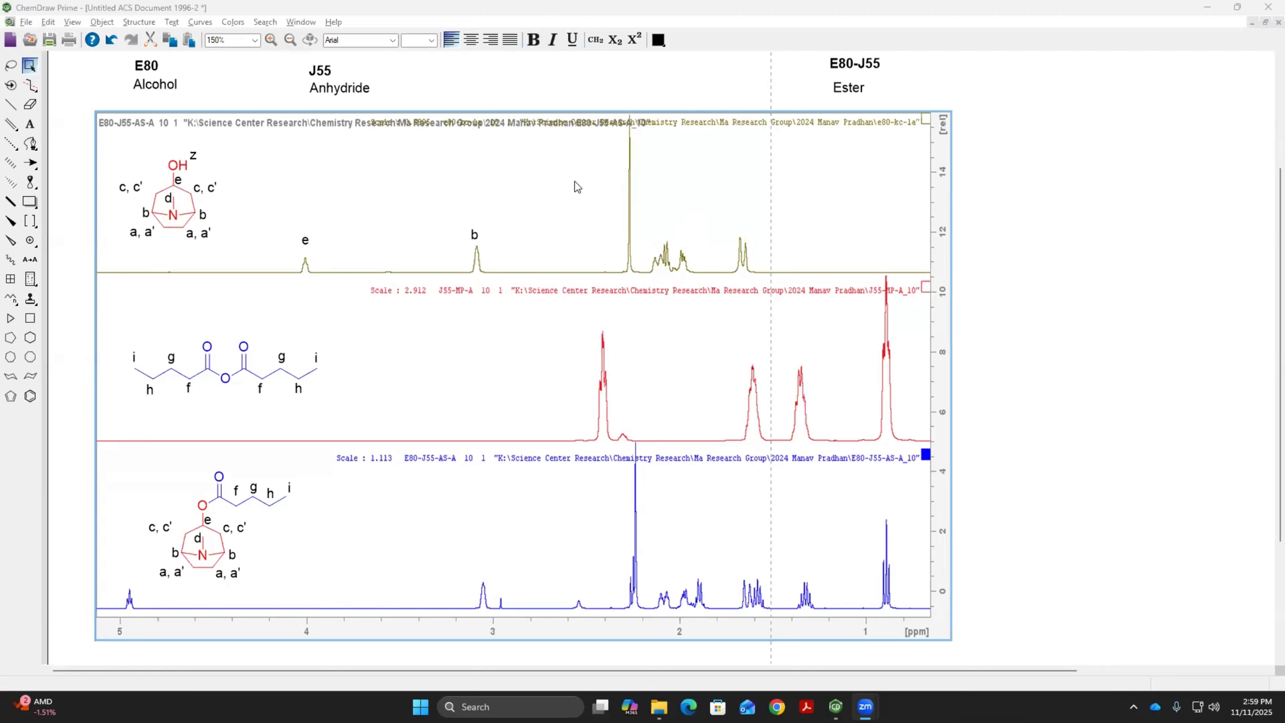
Add the text label "c, c'" above the peak group around 2 ppm in the olive spectrum
{"action": "left_click", "coordinate": [29, 126]}
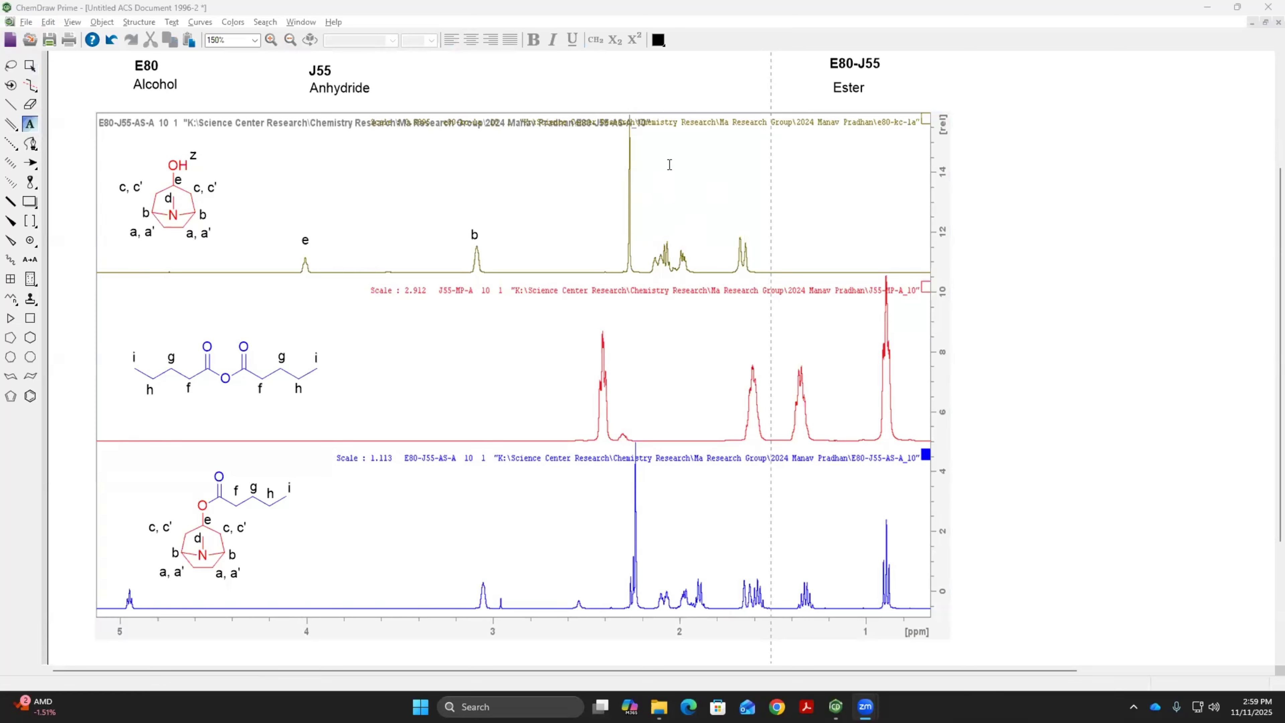
{"action": "left_click", "coordinate": [691, 152]}
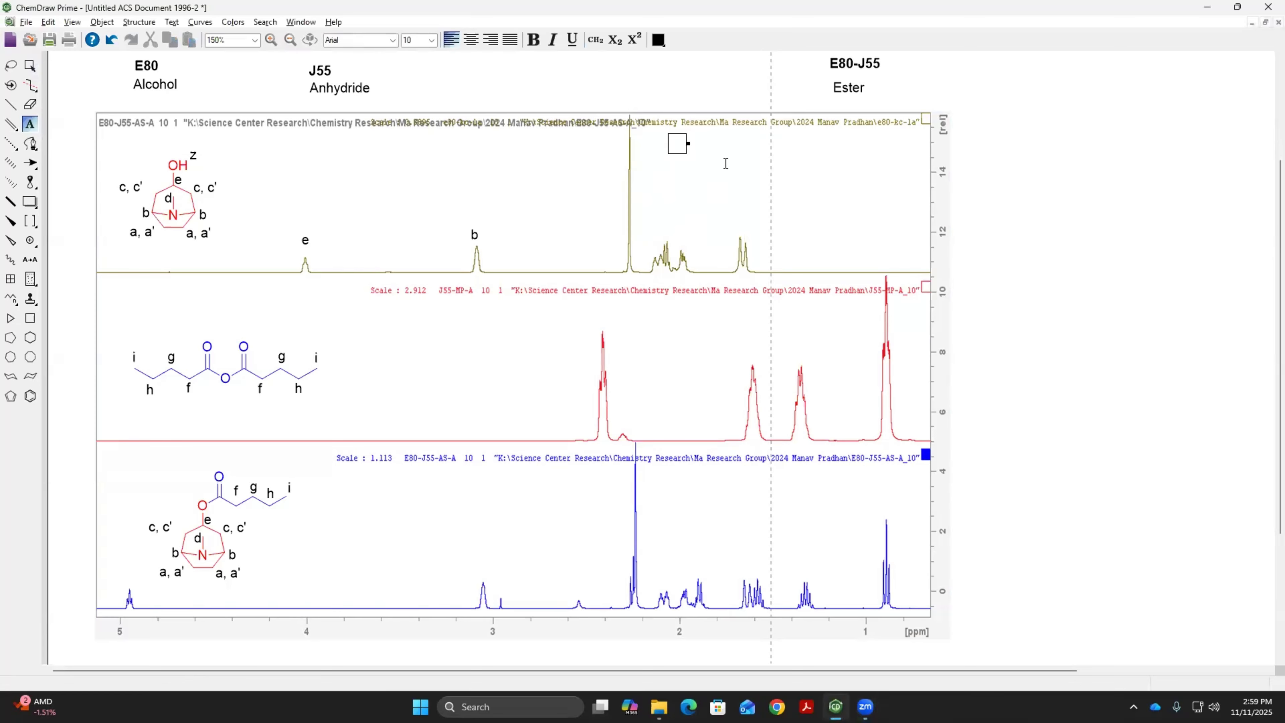
{"action": "type", "text": "c, c'"}
Draw two arrows from the "c, c'" label to the olive peaks near 2.1 ppm and 1.7 ppm
{"action": "left_click", "coordinate": [30, 163]}
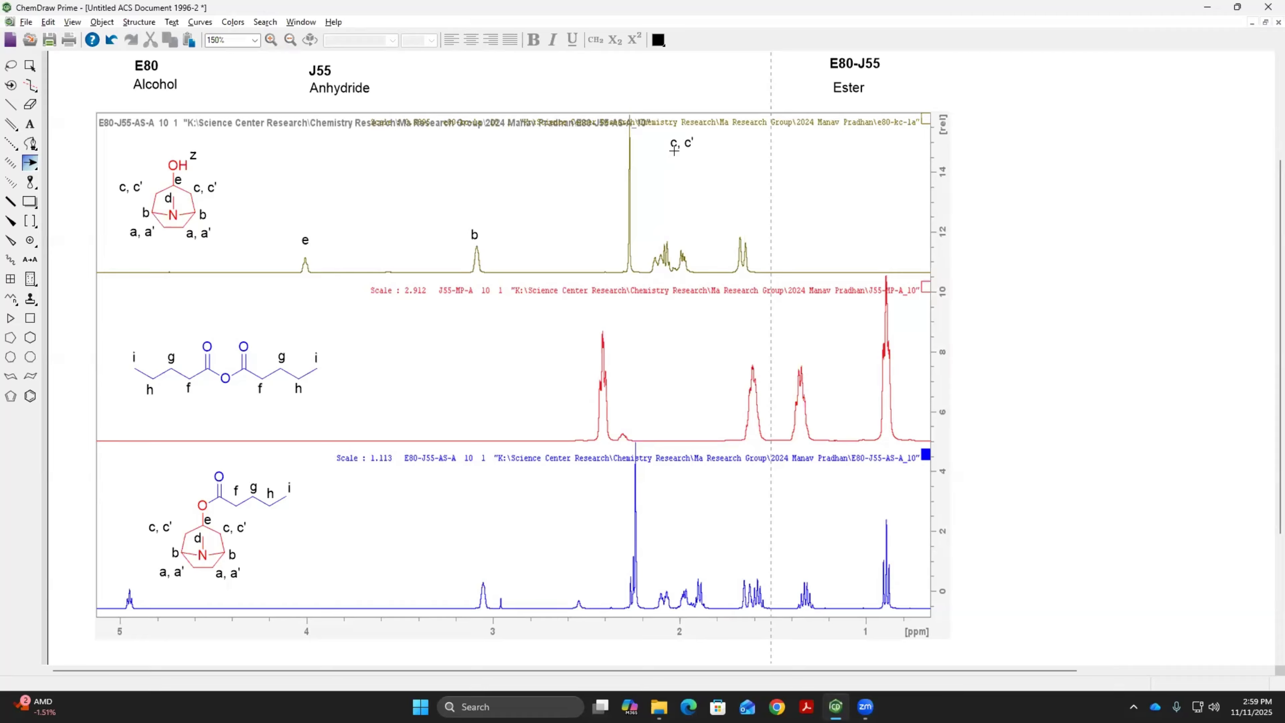
{"action": "left_click_drag", "start_coordinate": [674, 153], "coordinate": [651, 246]}
{"action": "left_click_drag", "start_coordinate": [686, 151], "coordinate": [737, 232]}
Adjust the arrow to the 2.1 ppm peak so its tip meets the signal, and realign the "c, c'" label above both arrows
{"action": "left_click", "coordinate": [36, 67]}
{"action": "left_click", "coordinate": [723, 198]}
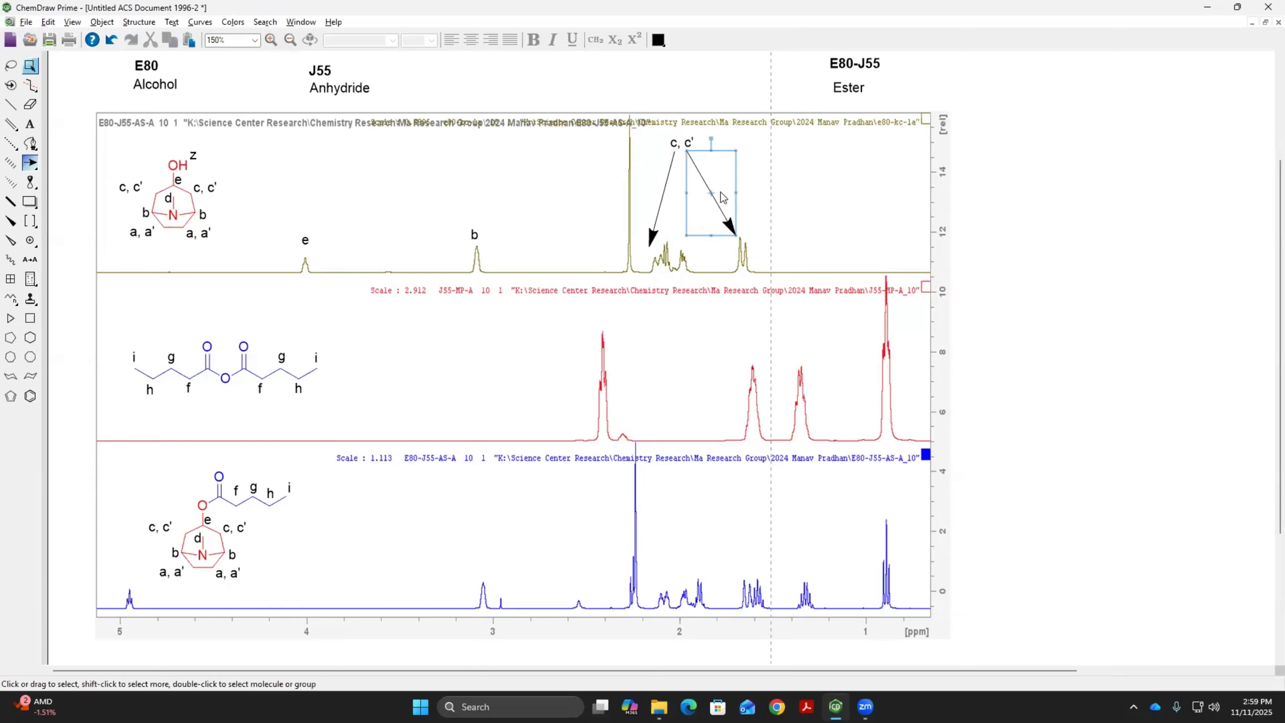
{"action": "left_click", "coordinate": [662, 194]}
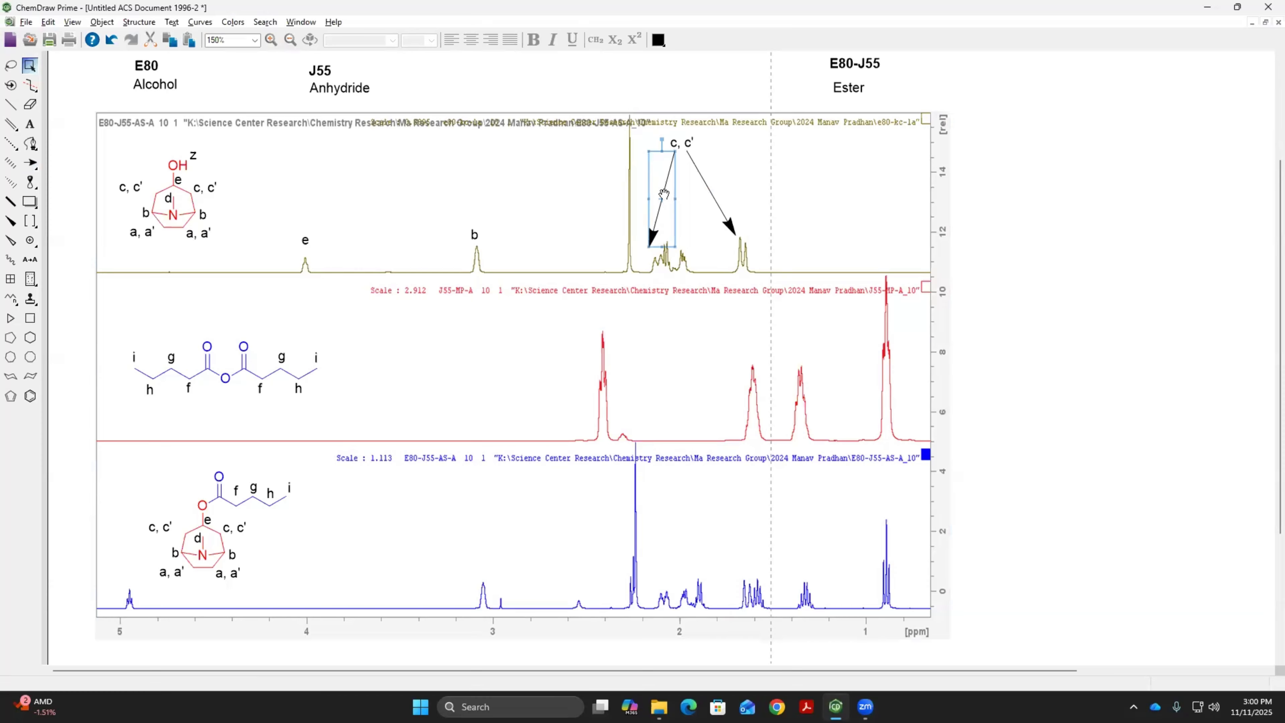
{"action": "left_click_drag", "start_coordinate": [664, 194], "coordinate": [670, 199]}
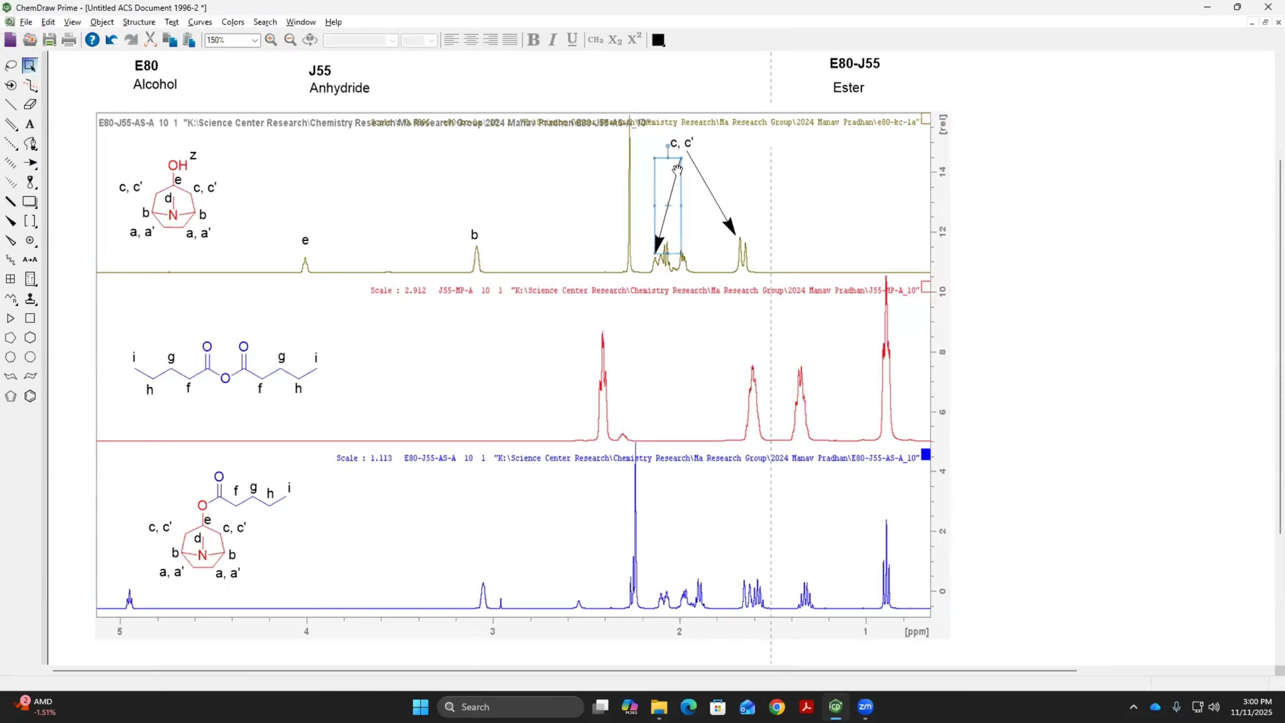
{"action": "left_click_drag", "start_coordinate": [668, 146], "coordinate": [663, 147]}
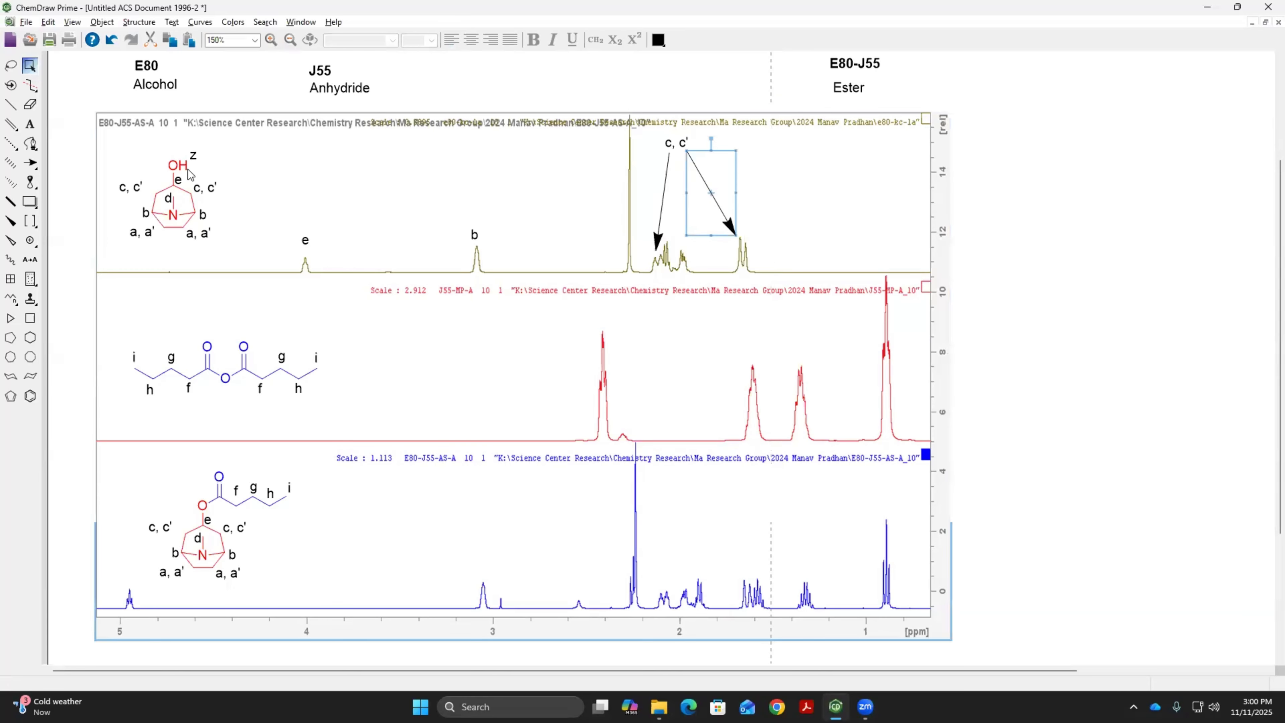
Add the label "a, a'" between the two "c, c'" arrows and draw arrows from it to the olive peaks near 2.1 and 2.0 ppm
{"action": "left_click", "coordinate": [30, 124]}
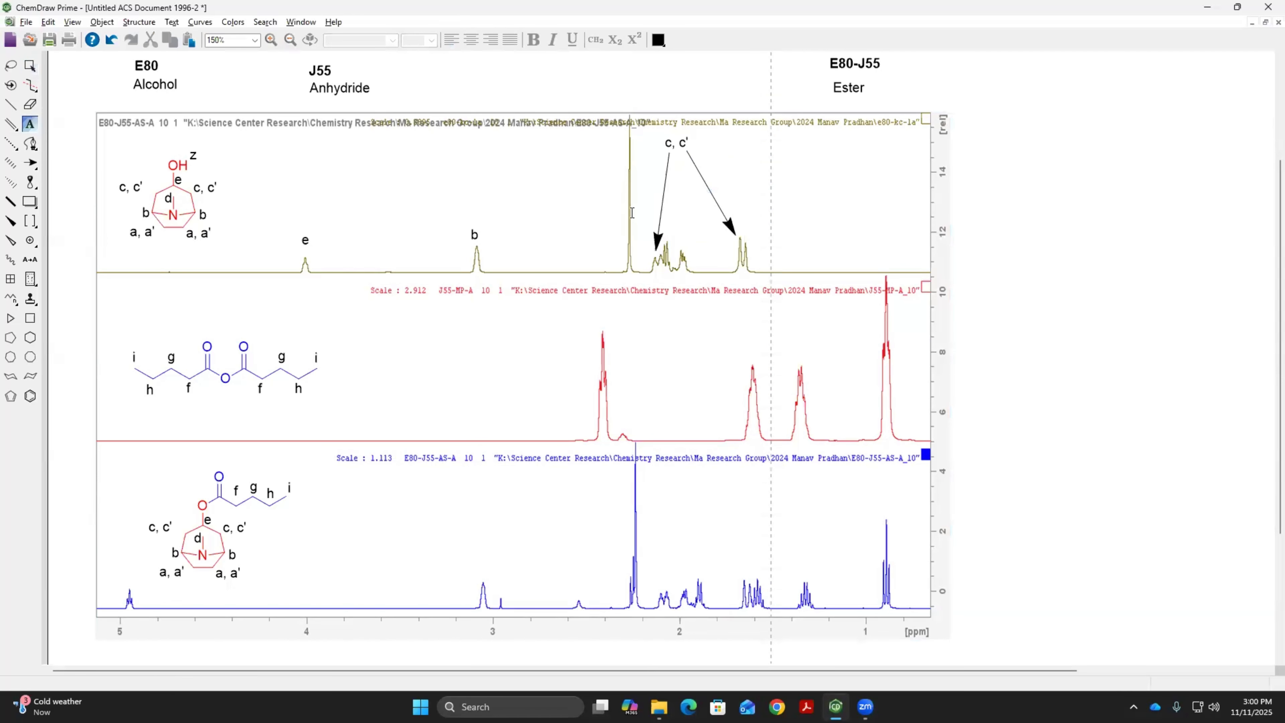
{"action": "left_click", "coordinate": [675, 188]}
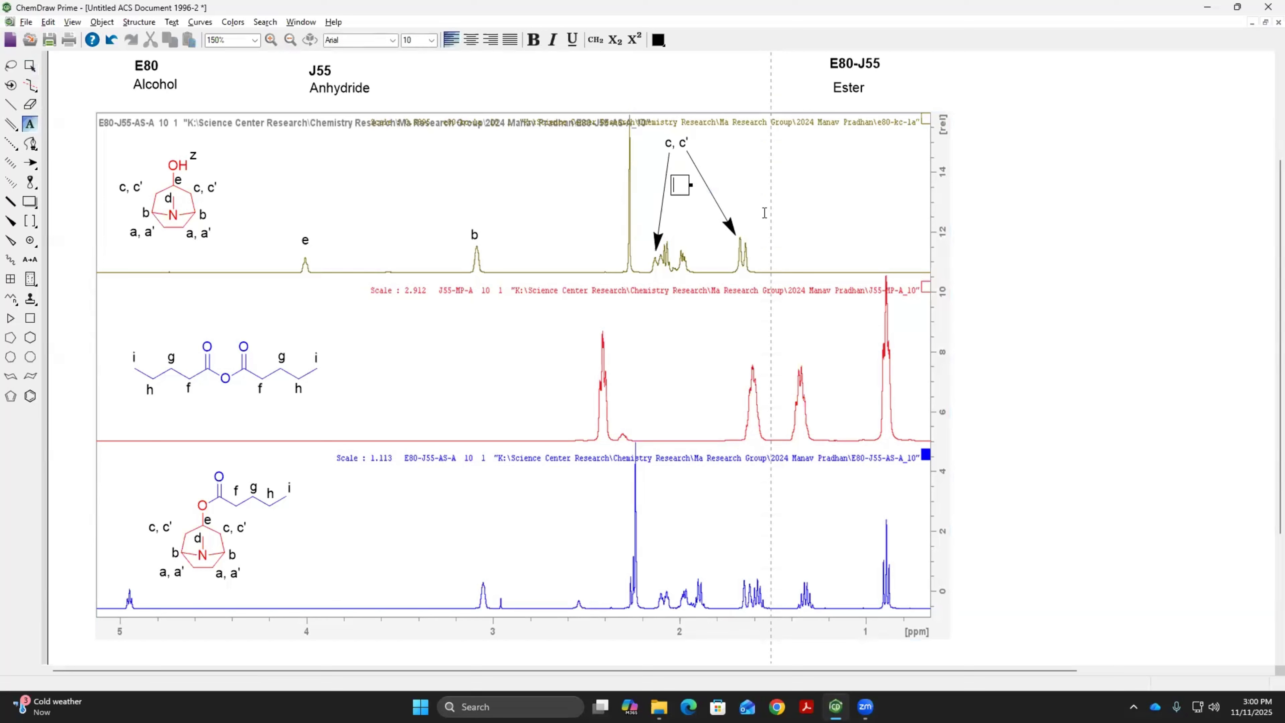
{"action": "type", "text": "a, a'"}
{"action": "left_click", "coordinate": [31, 163]}
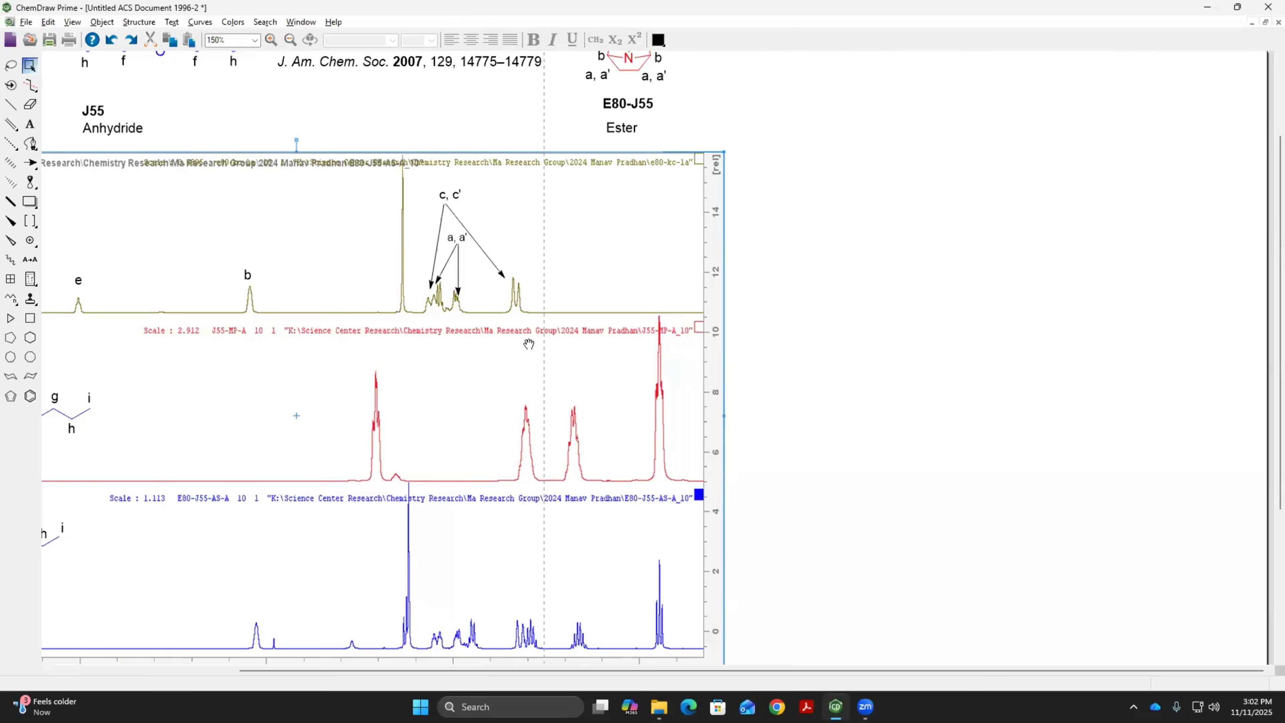